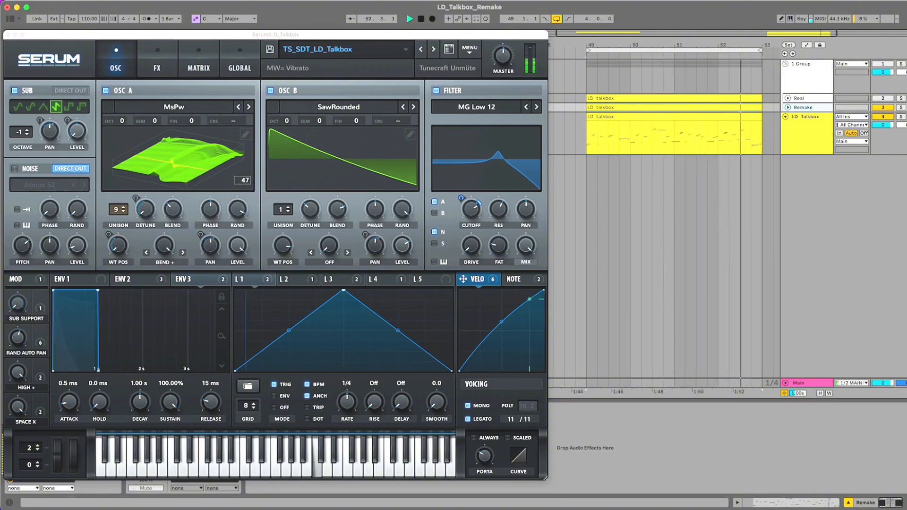
Play the finished talkbox patch and review its effects chain and modulation matrix.
key(space)
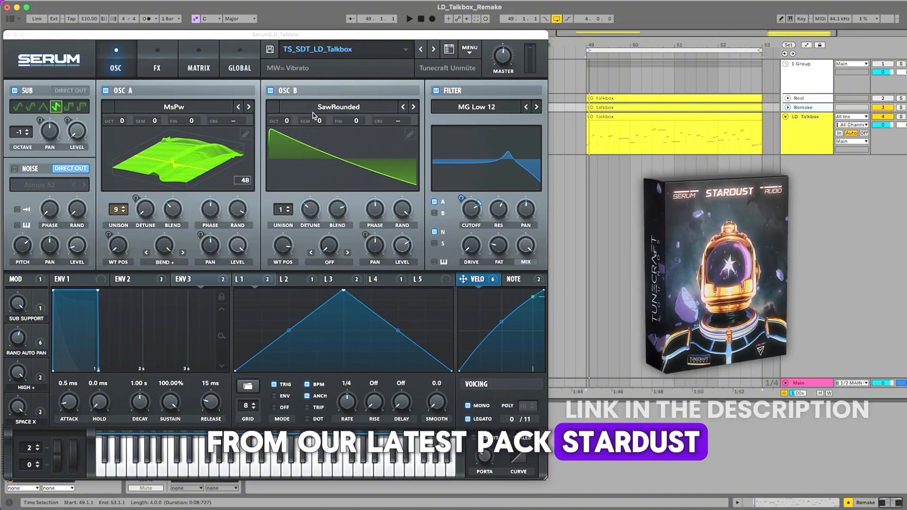
click(155, 62)
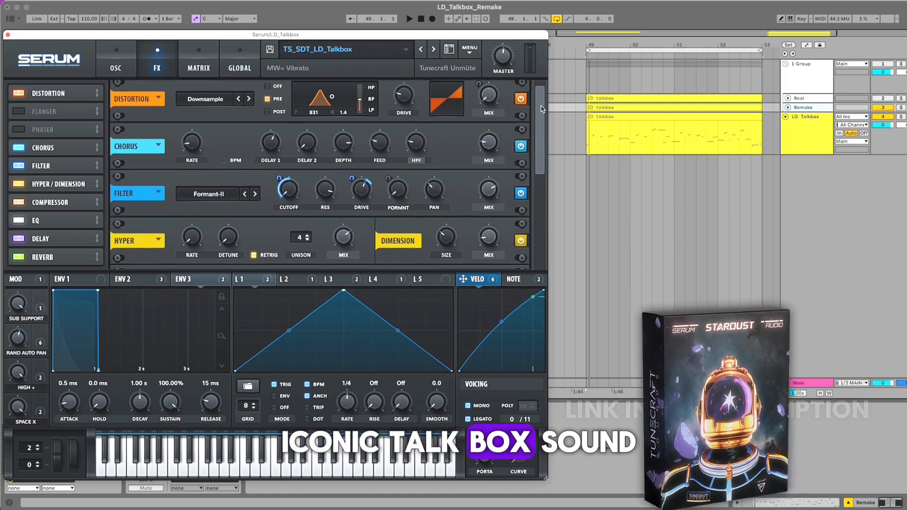
scroll(541, 122, down, 2)
drag(541, 126, 546, 82)
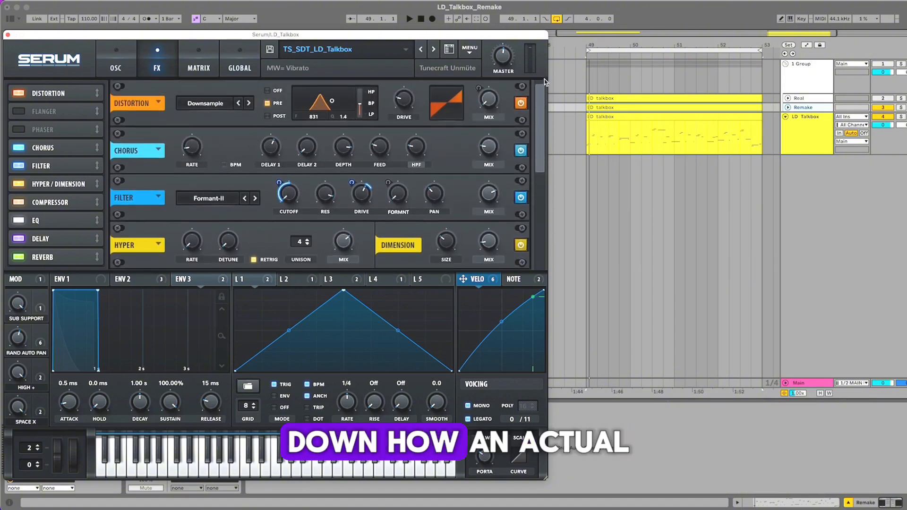
click(199, 52)
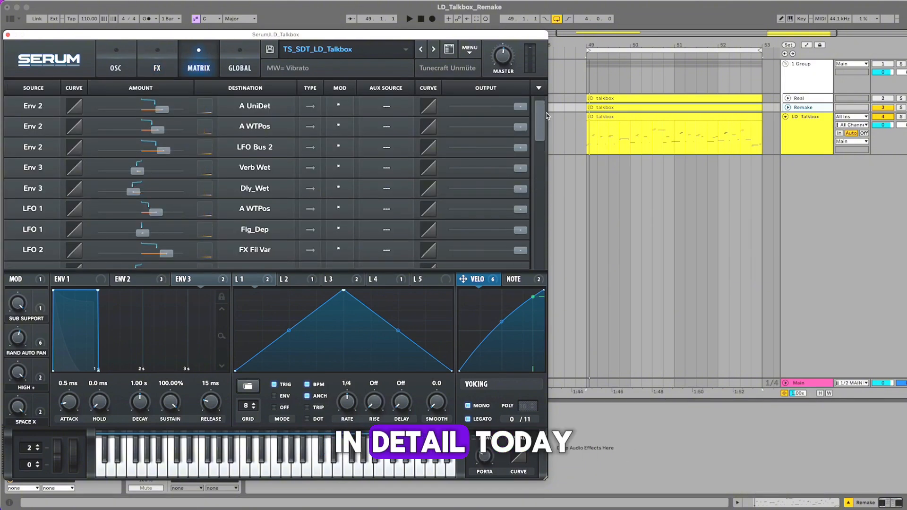
drag(543, 117, 561, 93)
click(123, 53)
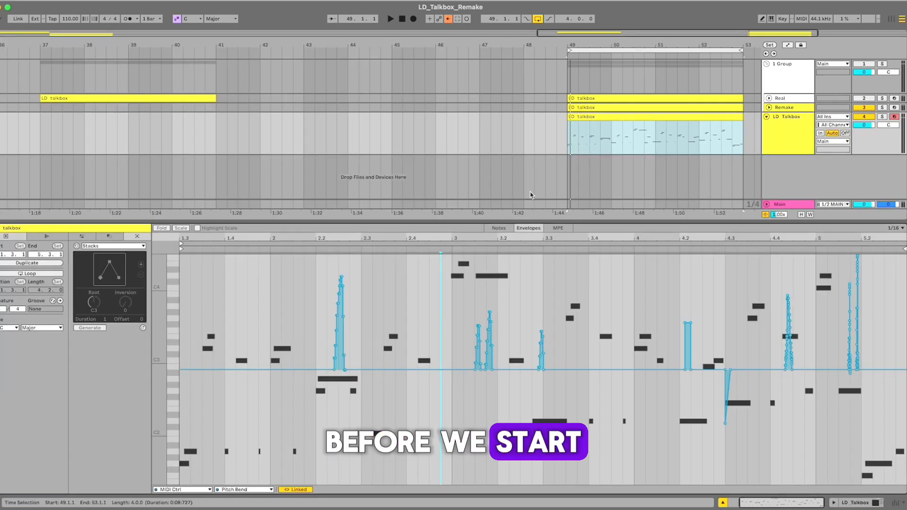
Review the notes, velocities and pitch-bend envelope of the LD Talkbox MIDI clip and play it.
click(500, 228)
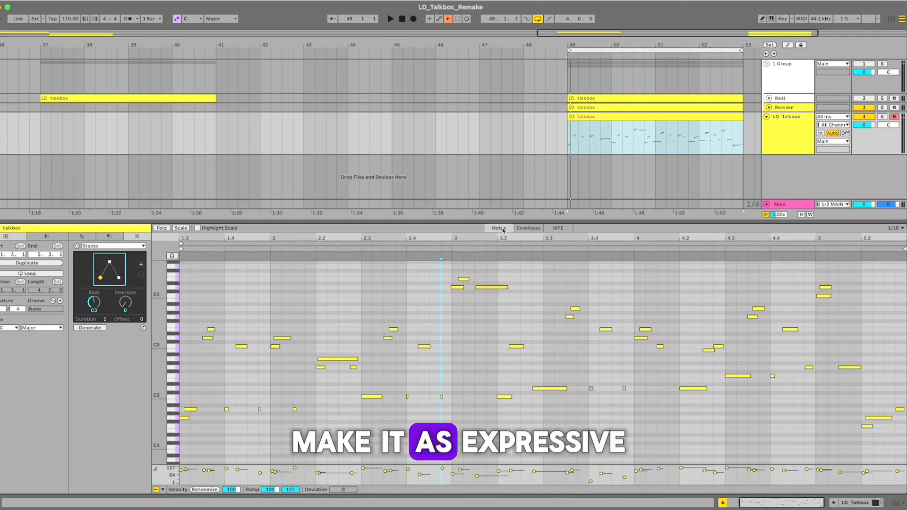
click(524, 229)
key(space)
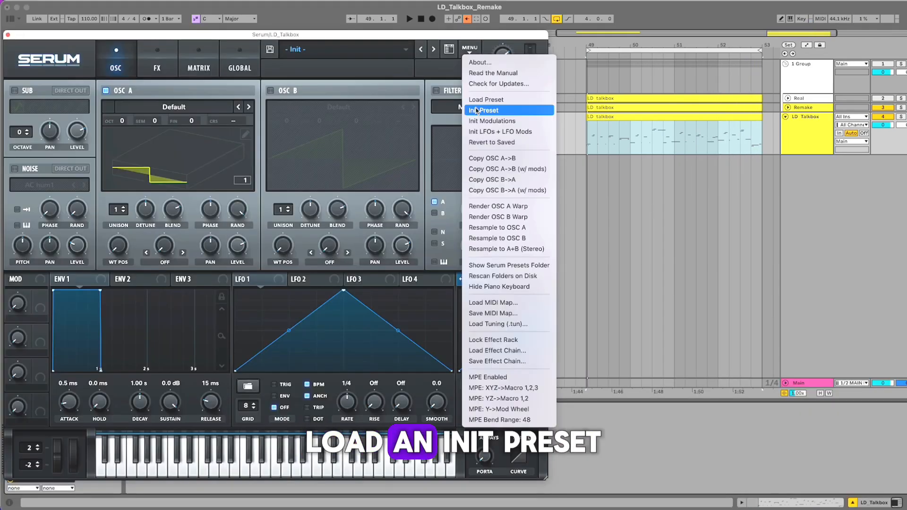
Initialize the preset and load the SawRounded wavetable in oscillator A at wavetable position 14.
click(476, 111)
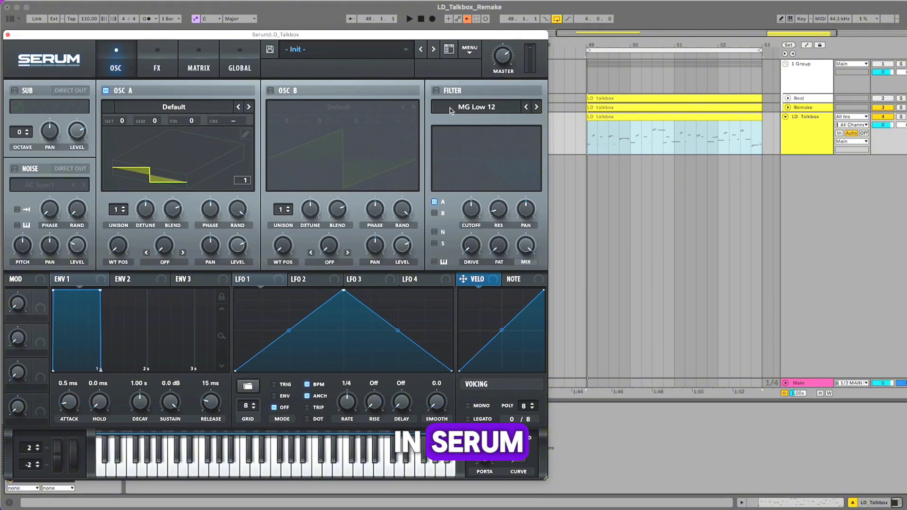
click(174, 106)
mouse_move(188, 141)
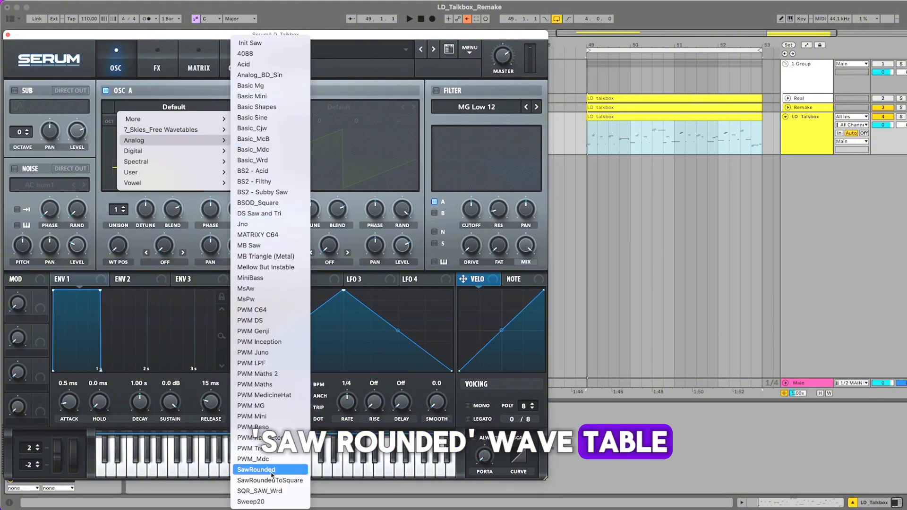
click(271, 471)
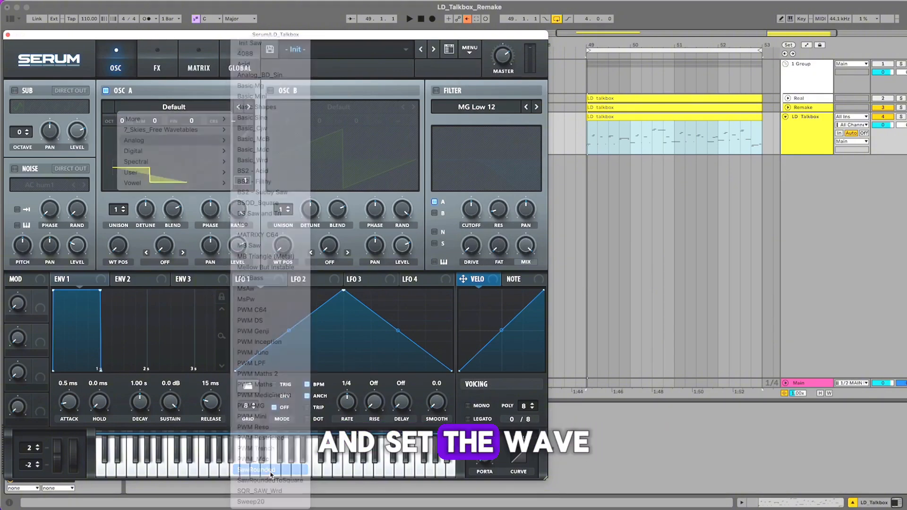
drag(118, 246, 125, 202)
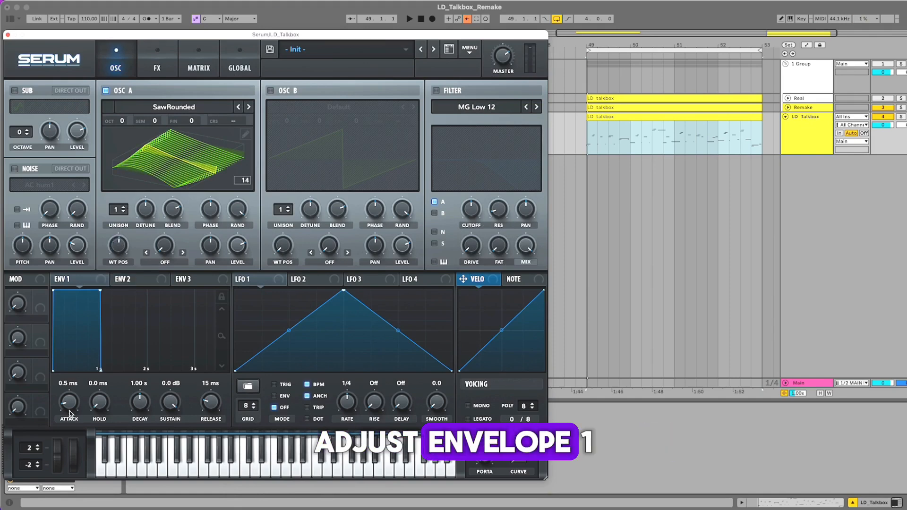
Set Envelope 1 to a 30 ms attack and -3 dB sustain, and bend its attack curve upward.
drag(71, 413, 71, 410)
text(30)
key(Return)
double_click(171, 407)
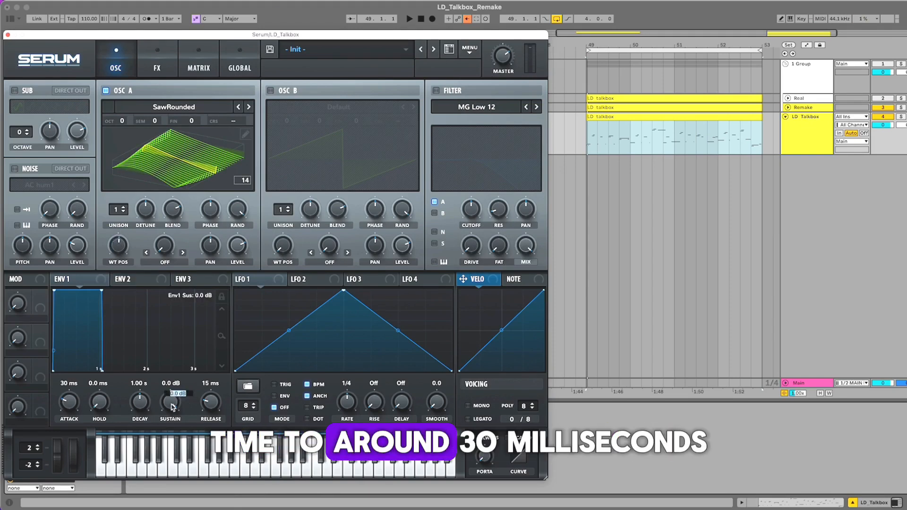
text(-3)
key(Return)
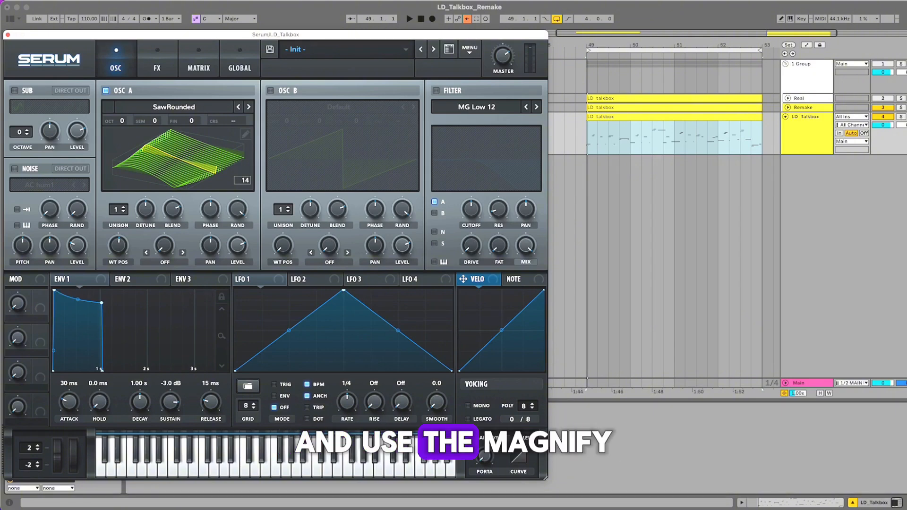
drag(223, 345, 223, 397)
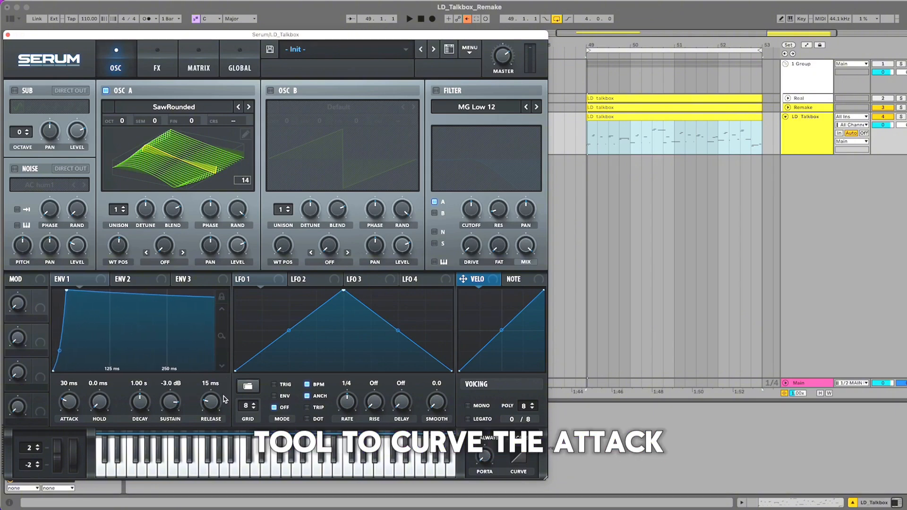
drag(63, 337, 62, 325)
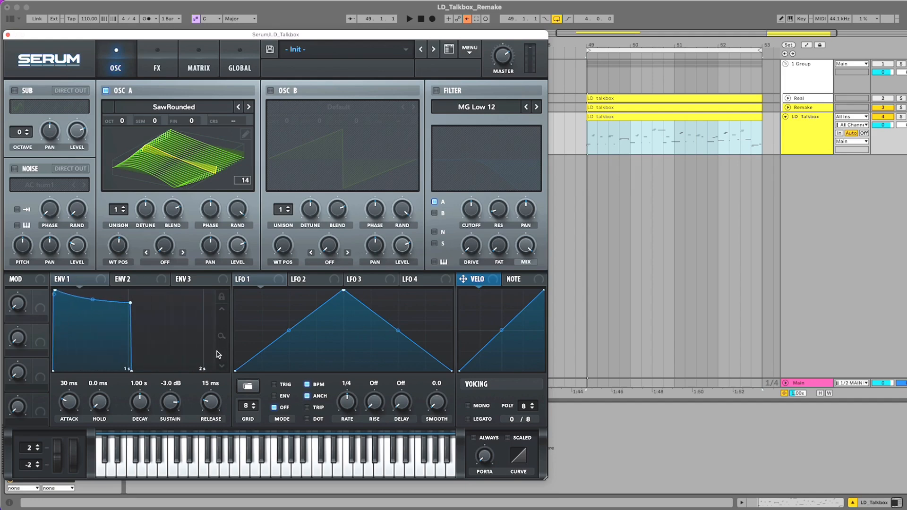
Enable the filter as Formant-II with resonance at 76% and drive at 66%.
click(436, 90)
click(463, 108)
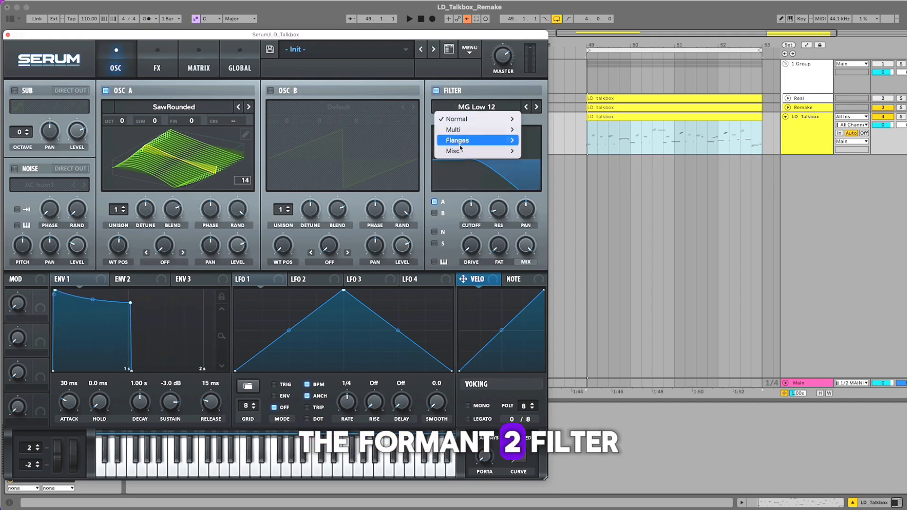
mouse_move(472, 151)
click(541, 322)
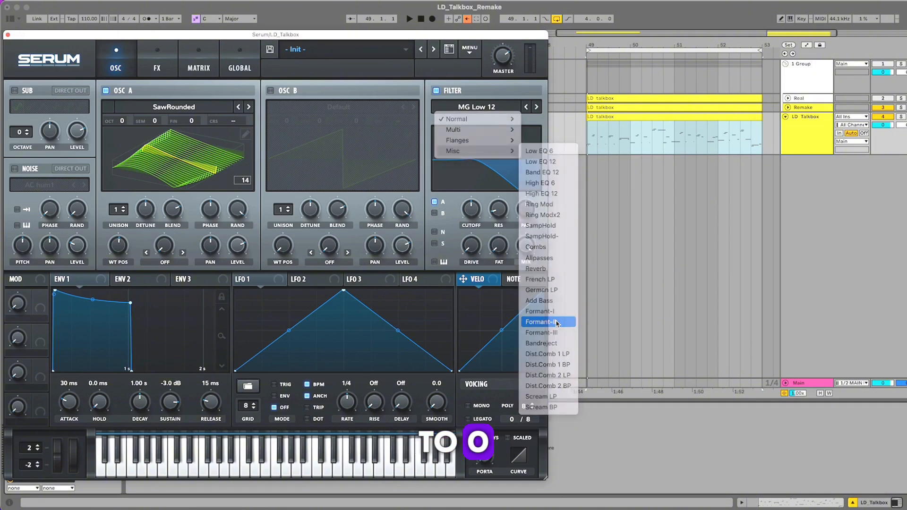
drag(484, 221, 504, 152)
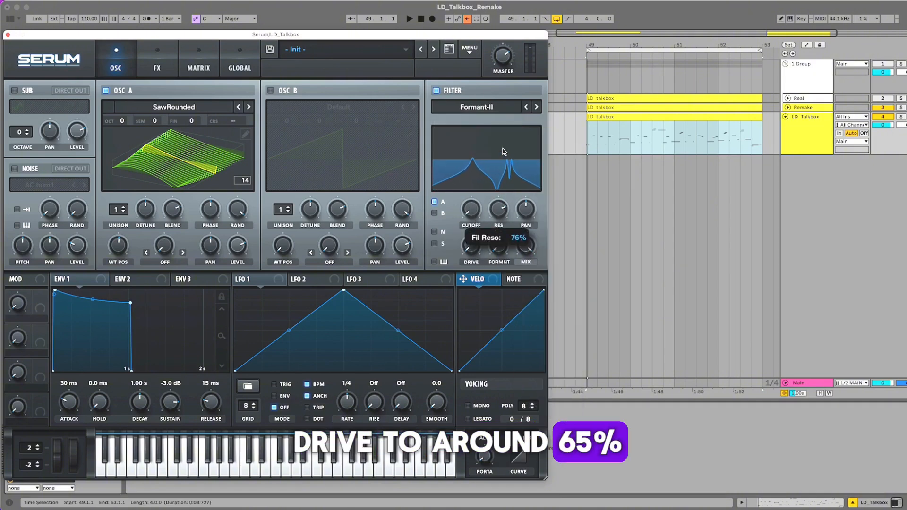
click(470, 251)
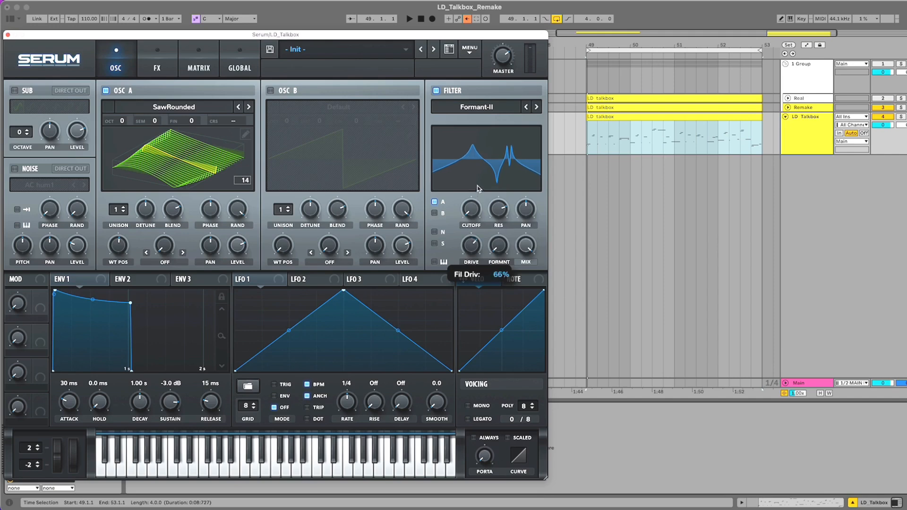
Turn on mono and legato voicing and select the LD Talkbox MIDI clip.
click(468, 406)
click(468, 419)
click(669, 116)
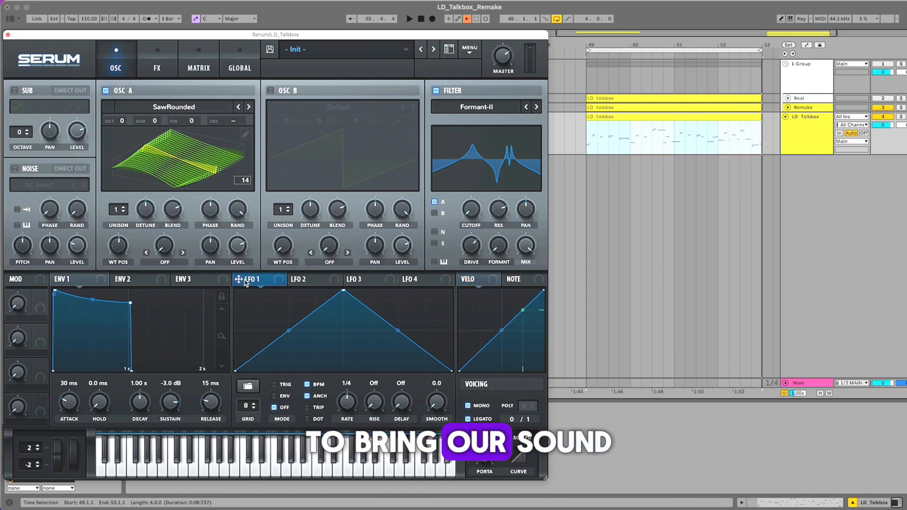
Modulate the filter's formant with LFO 1 in envelope mode and its cutoff with LFO 2 at a one-bar rate, and play the result.
click(274, 397)
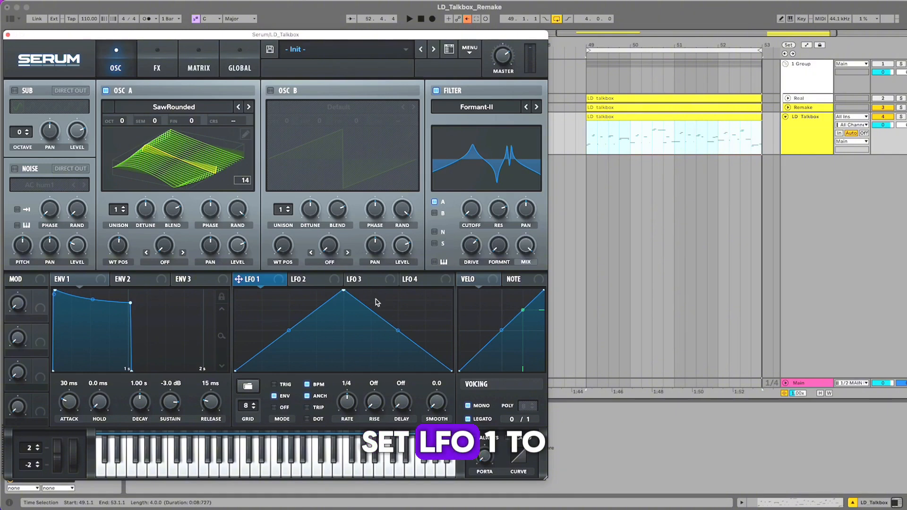
drag(344, 290, 485, 258)
click(295, 281)
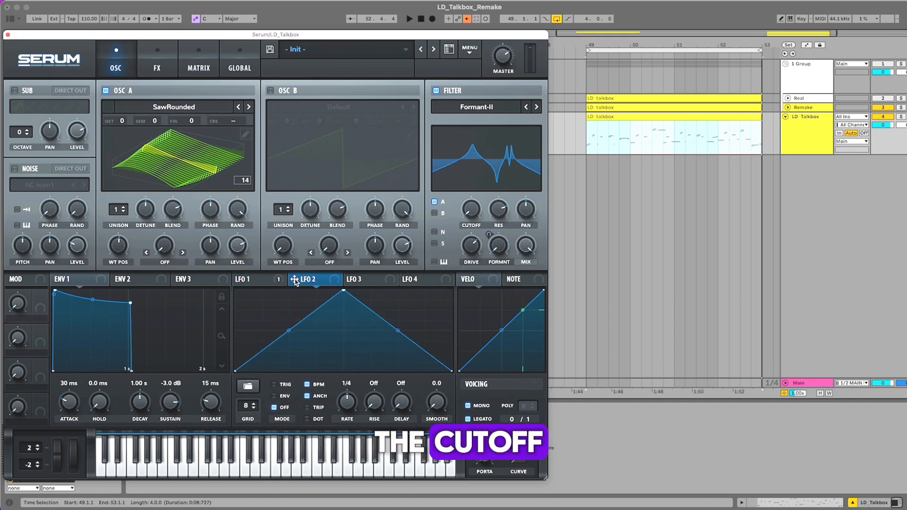
drag(295, 281, 471, 209)
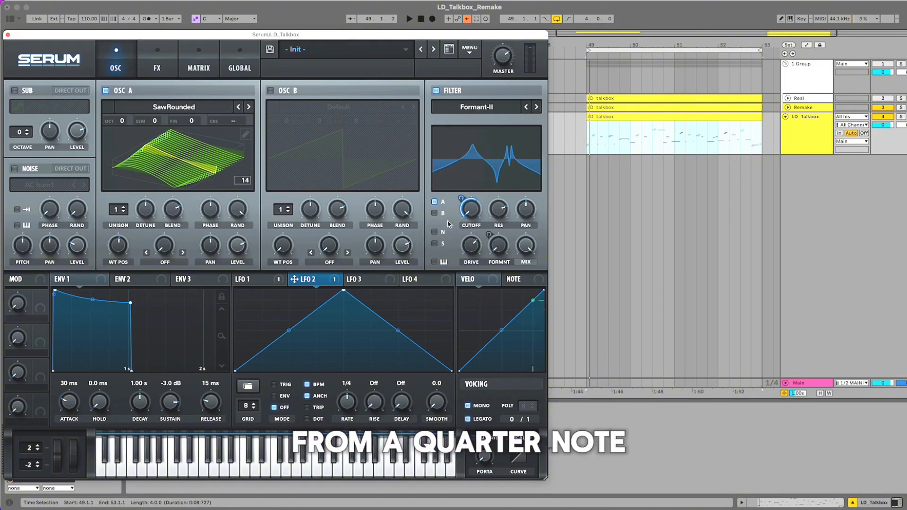
key(space)
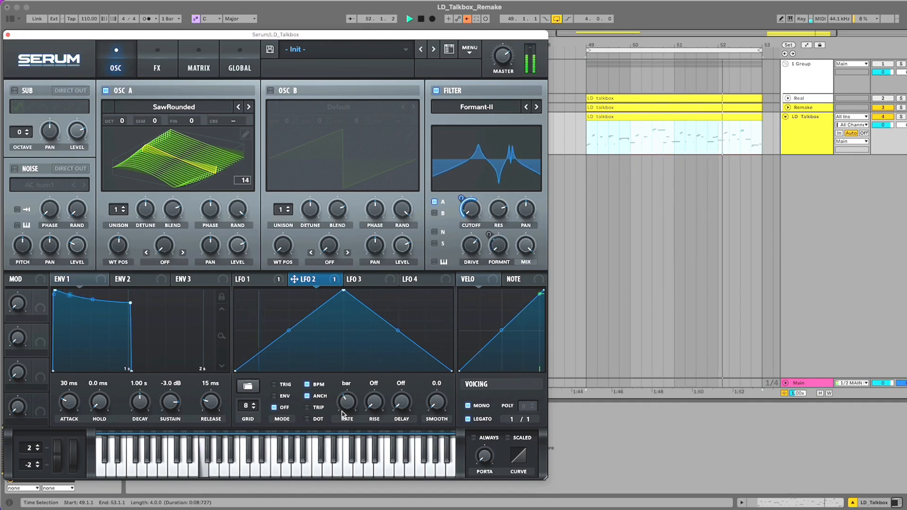
key(space)
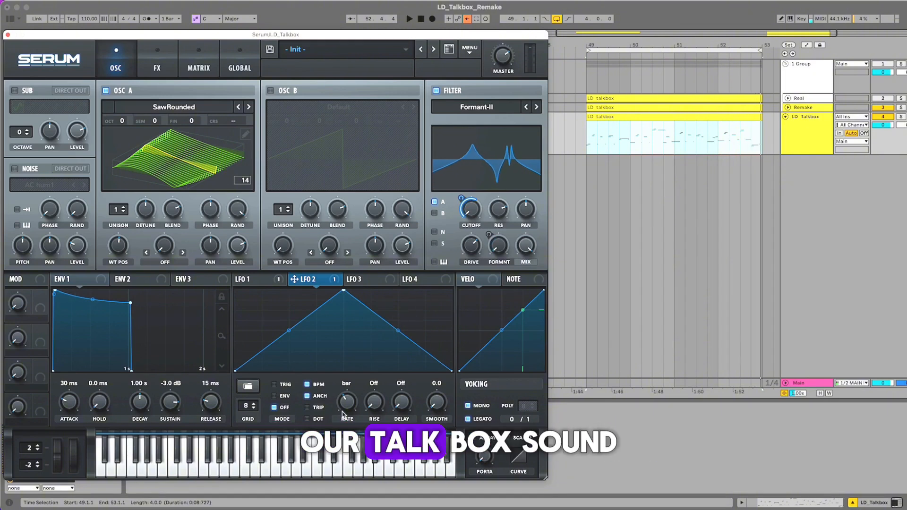
Add a Downsample distortion with a pre band-pass filter at 800 Hz, Q 1.4, and set its drive to 20%.
click(158, 65)
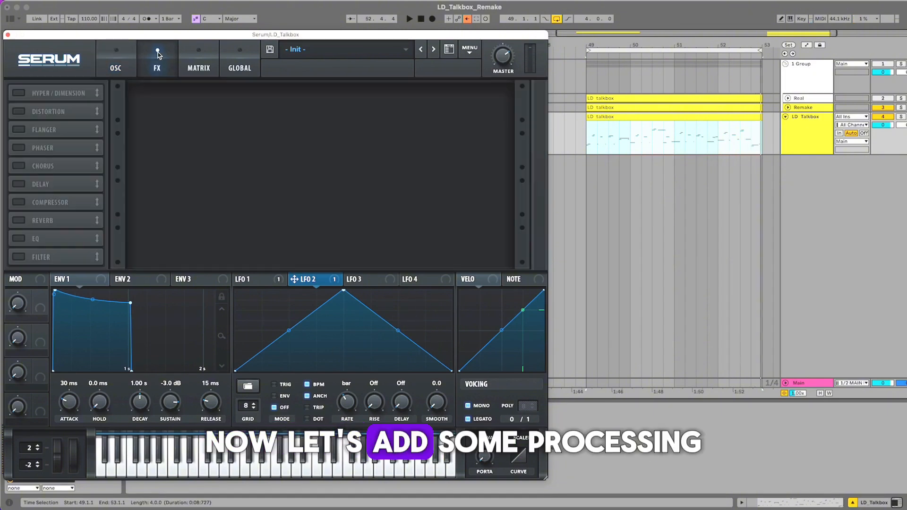
click(45, 111)
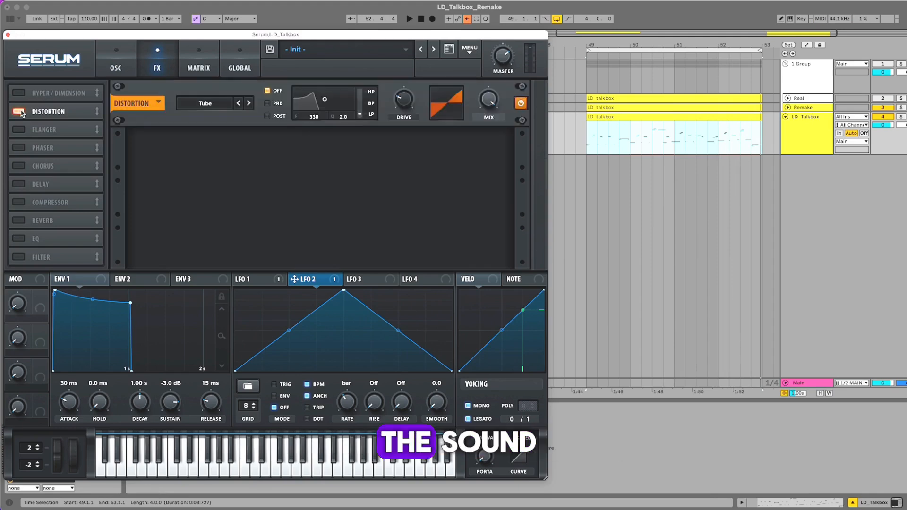
click(228, 104)
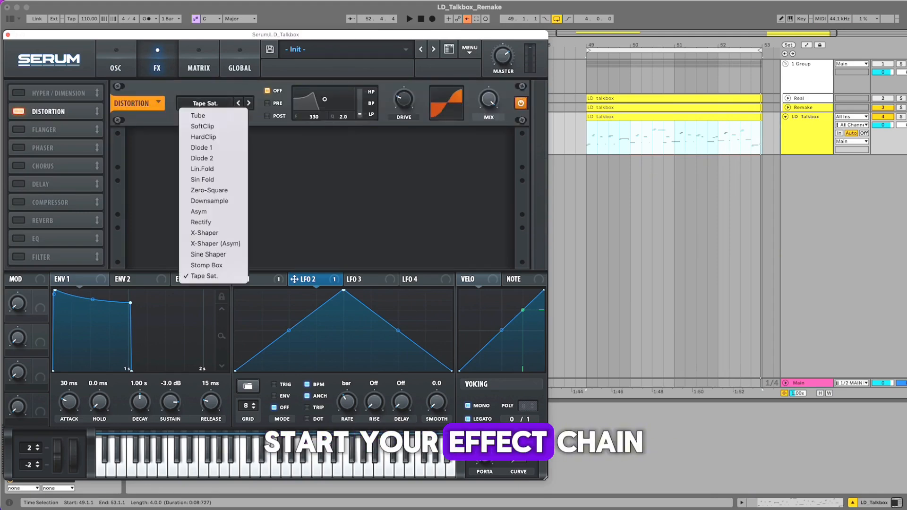
click(224, 203)
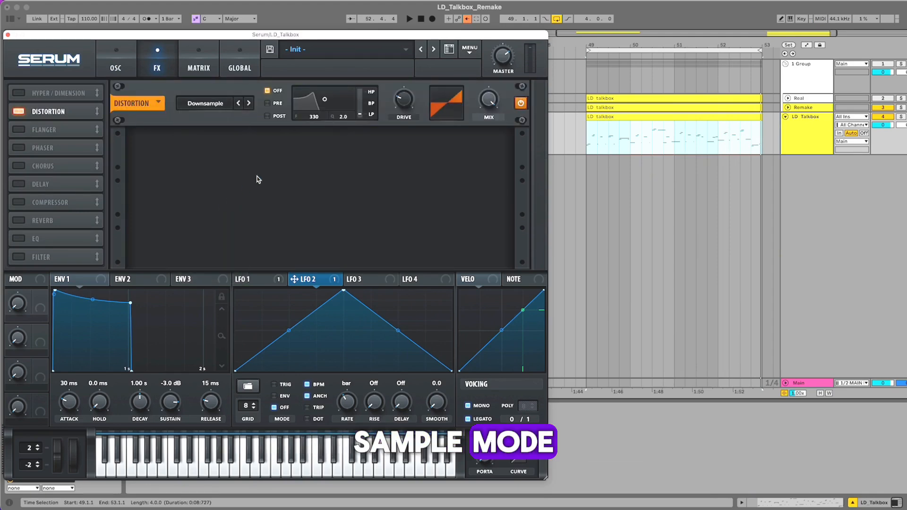
click(268, 103)
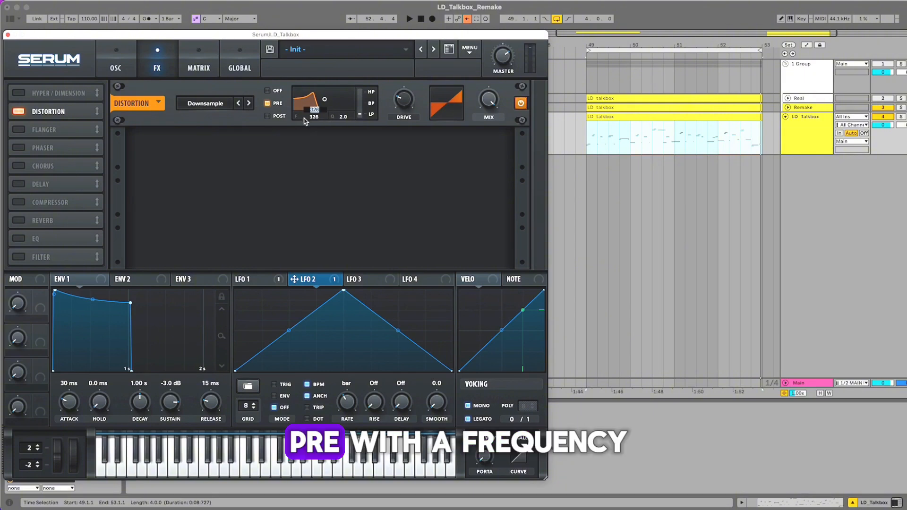
drag(315, 115, 343, 135)
text(0)
key(Return)
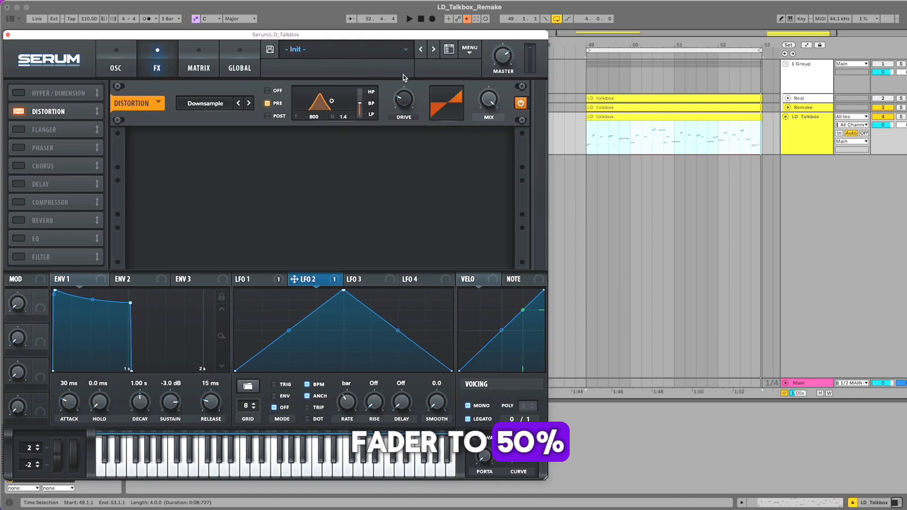
drag(405, 102, 406, 105)
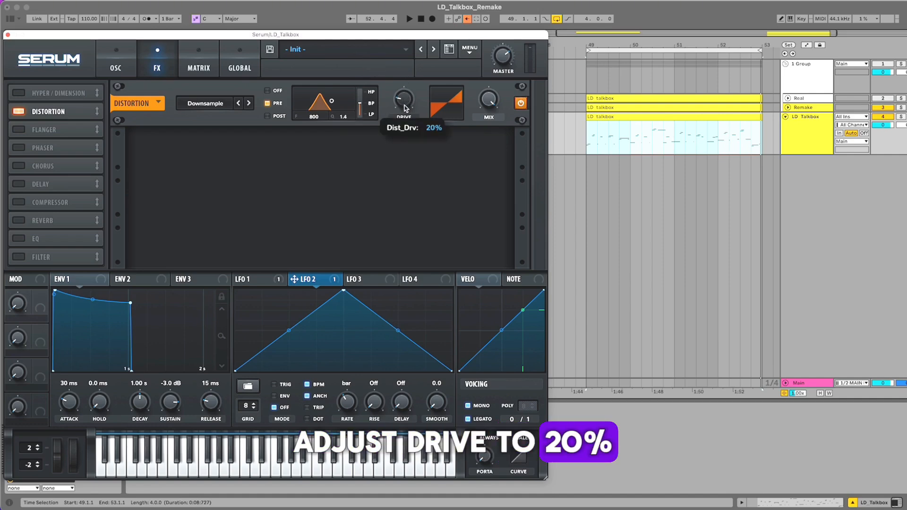
Enable Hyper/Dimension after the distortion, set the Hyper mix to 0, raise the Dimension mix slightly and reduce its size.
drag(55, 94, 52, 118)
click(20, 112)
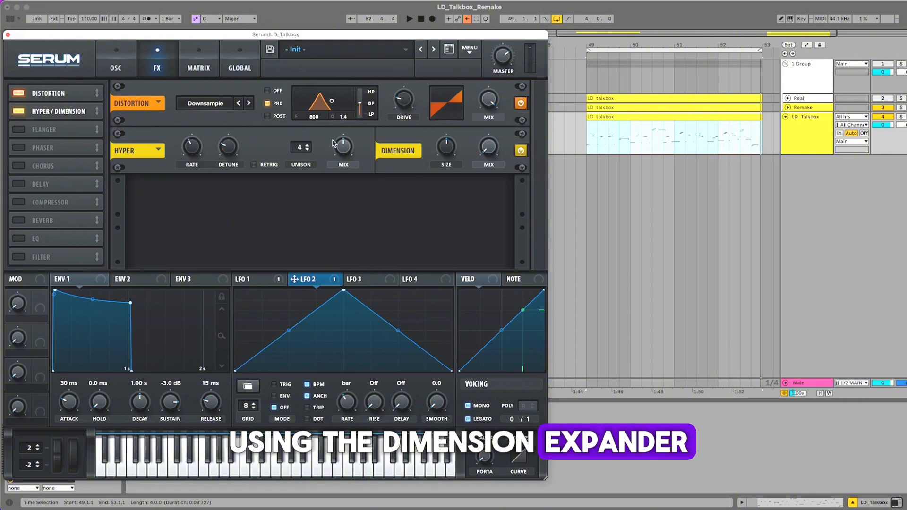
mouse_move(337, 156)
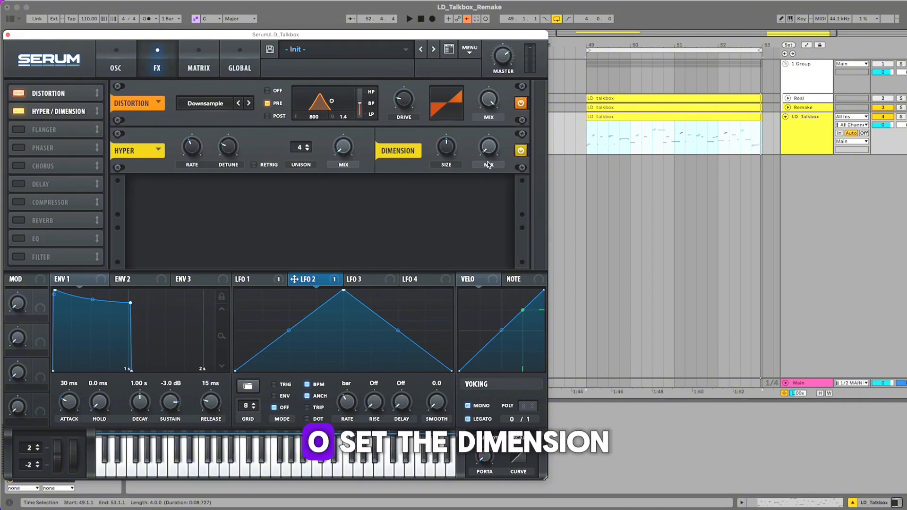
drag(489, 147, 448, 175)
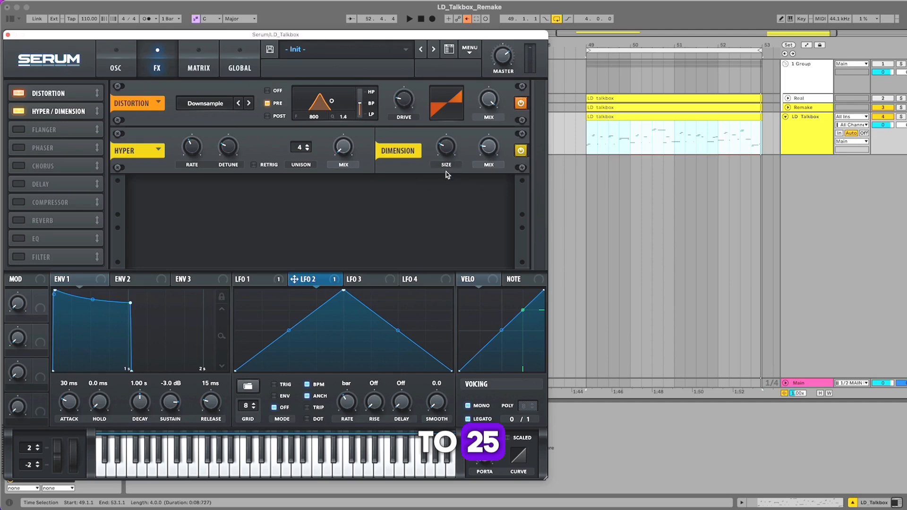
Enable the compressor in multiband mode, adjust its threshold settings, and play the result.
click(66, 206)
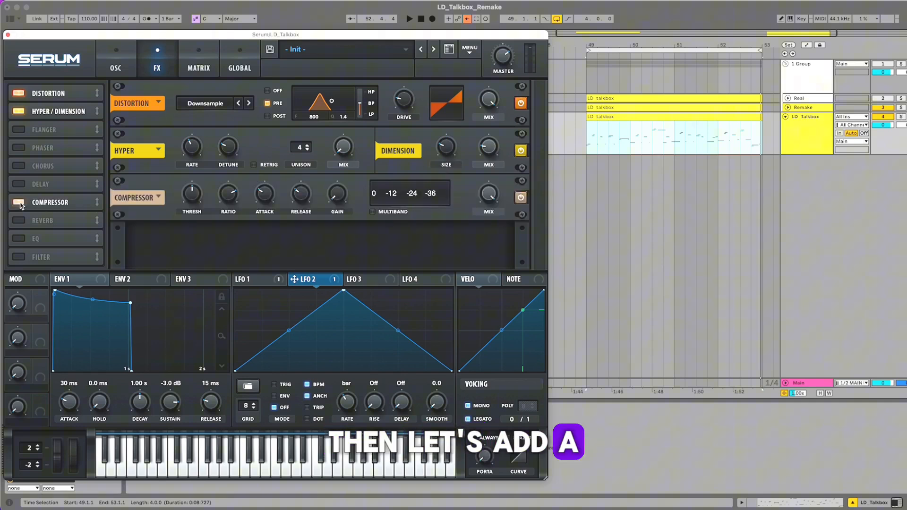
click(372, 211)
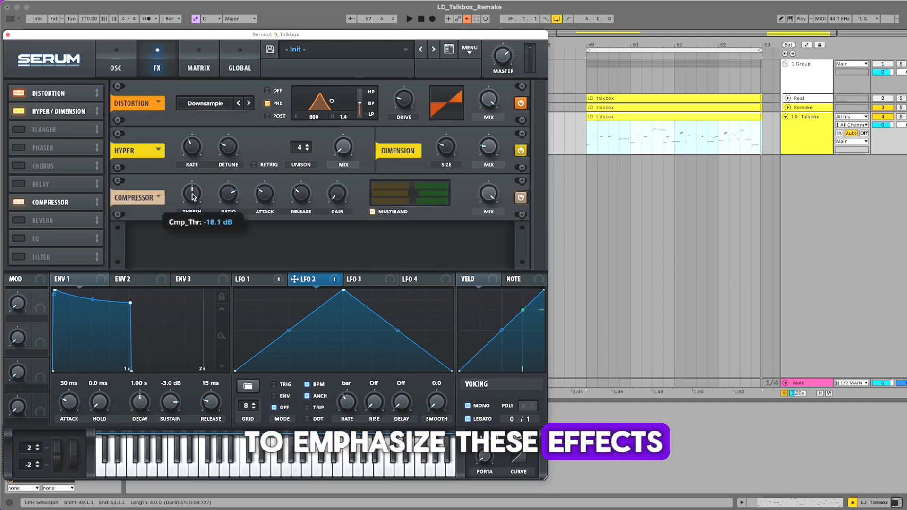
drag(193, 198, 193, 205)
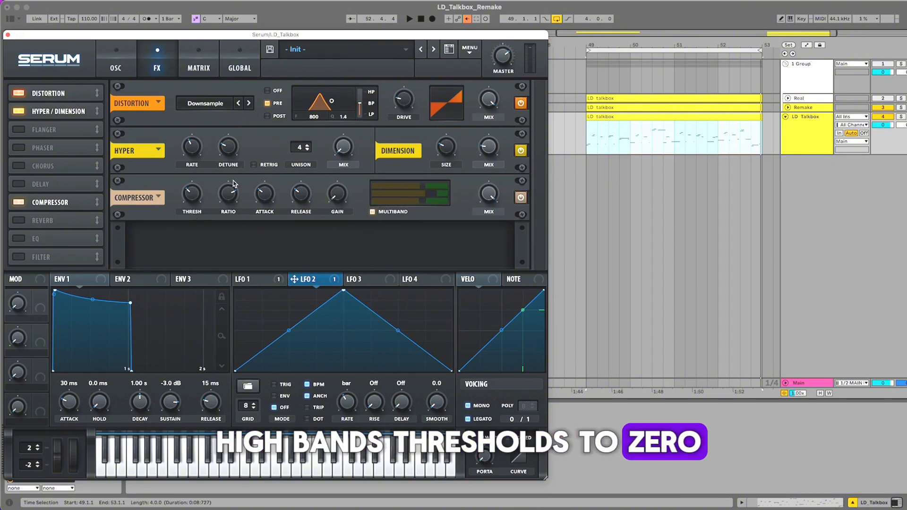
key(space)
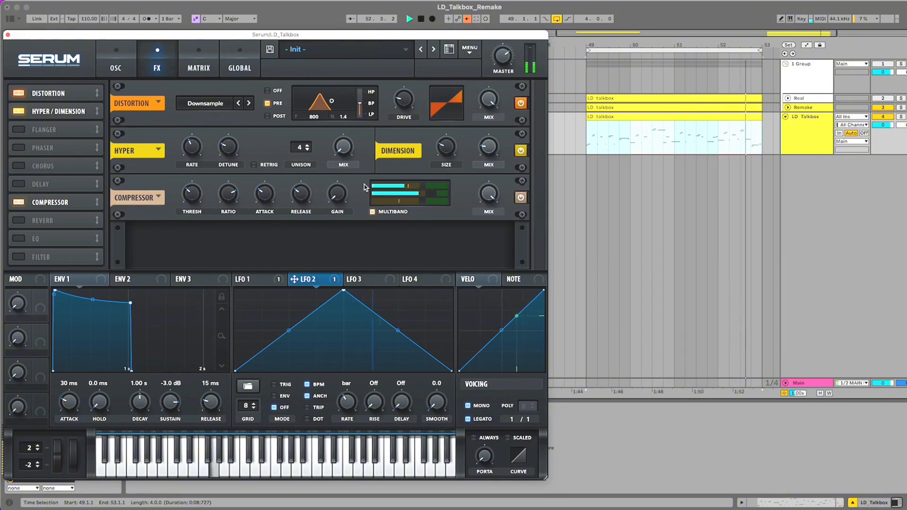
Enable the EQ with a low shelf at 300 Hz, minimum Q and gain, and a high shelf at 10000 Hz with reduced gain, and audition it.
click(19, 239)
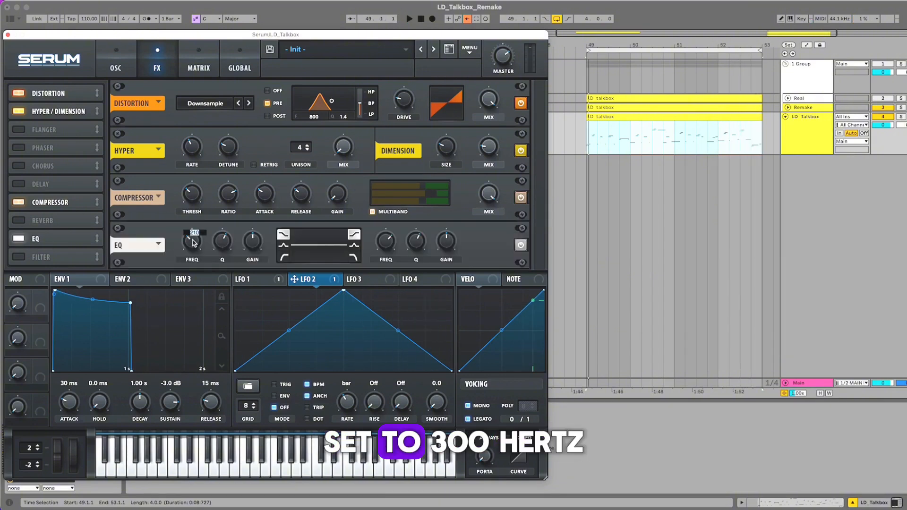
drag(222, 241, 258, 342)
double_click(379, 242)
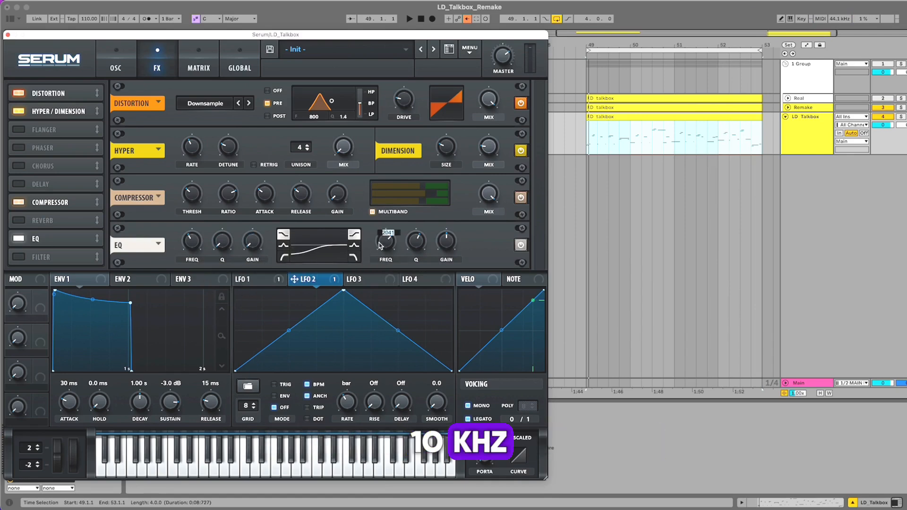
text(10000)
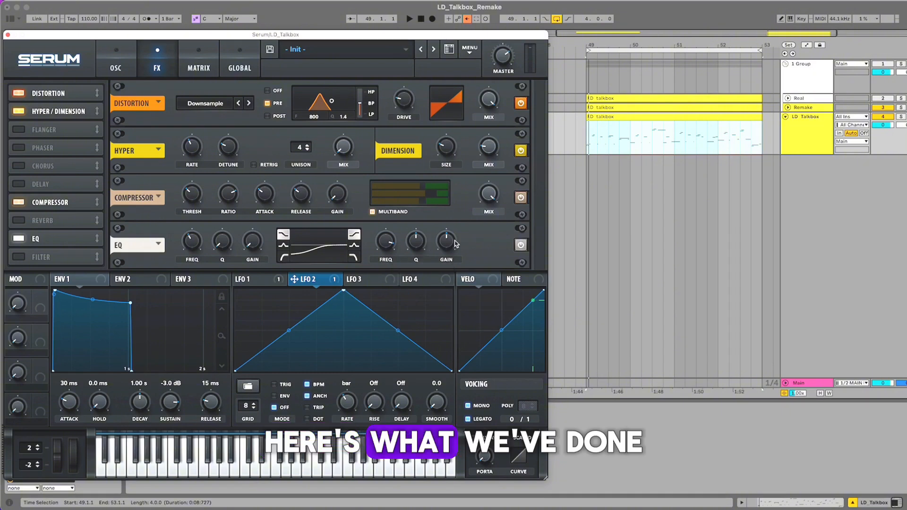
drag(446, 241, 448, 270)
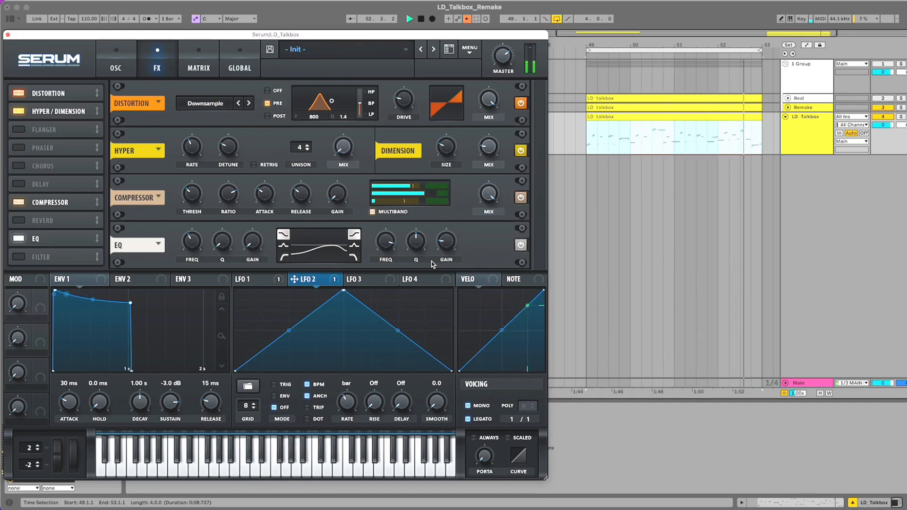
key(space)
Reorder the effects chain so the compressor and EQ come directly after Hyper/Dimension.
drag(89, 197, 66, 130)
drag(43, 240, 46, 147)
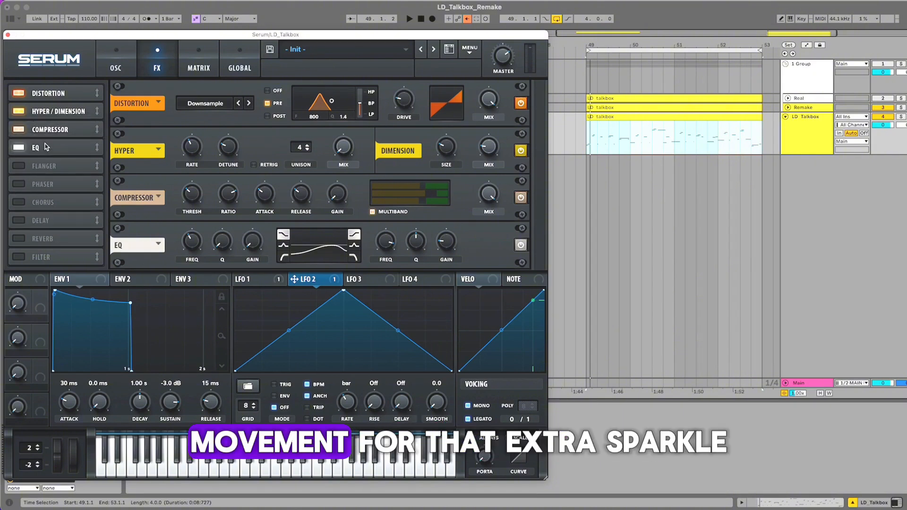
Modulate the filter cutoff with NoteOn Rand1, reduce that modulation amount to about half, and play the result.
click(117, 55)
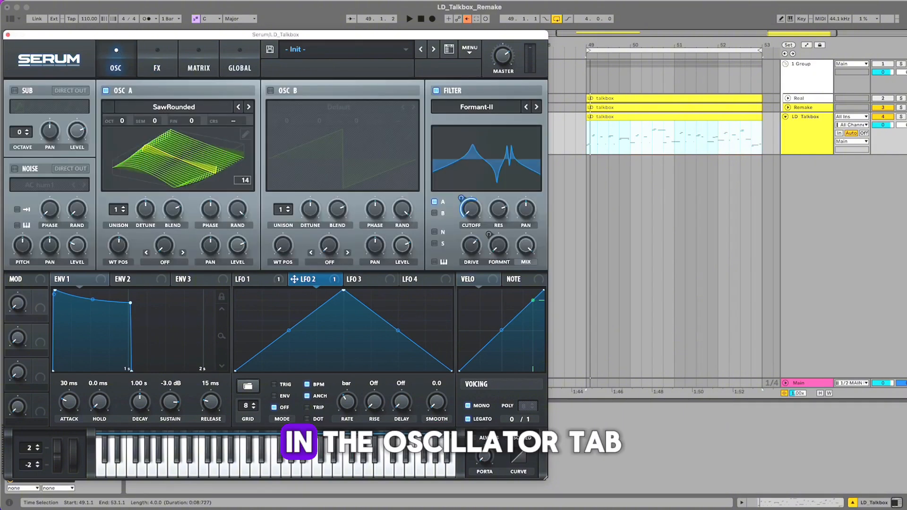
right_click(472, 210)
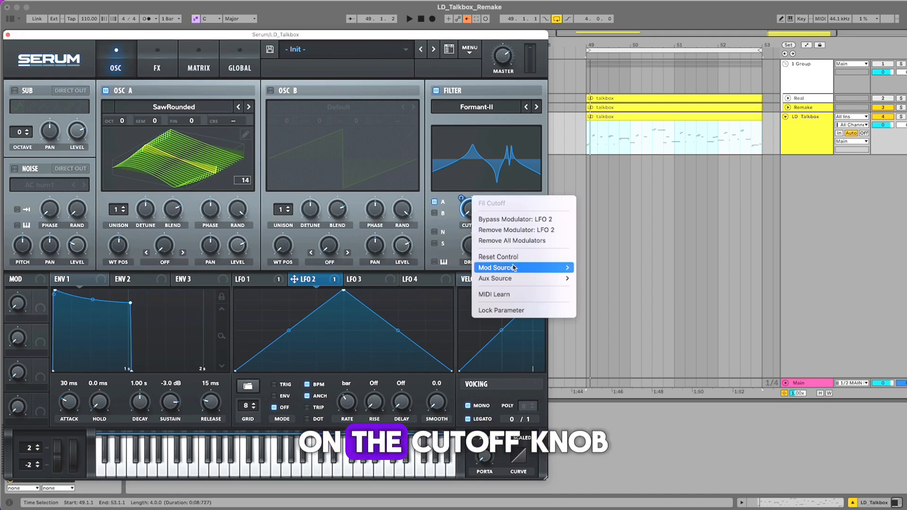
mouse_move(498, 267)
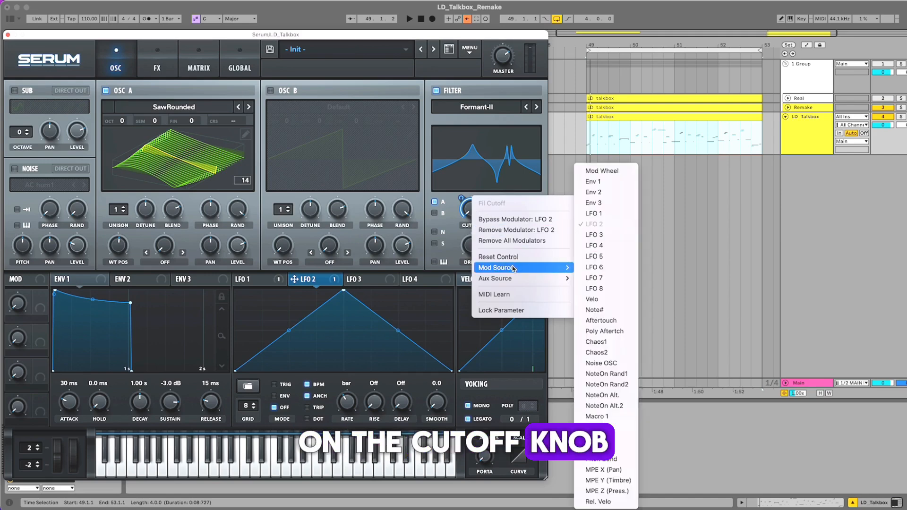
click(601, 374)
click(189, 60)
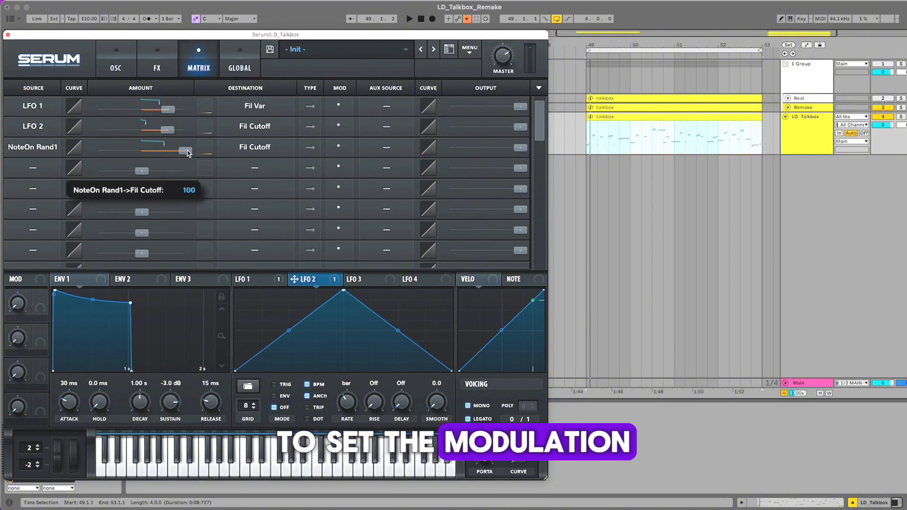
drag(185, 150, 157, 153)
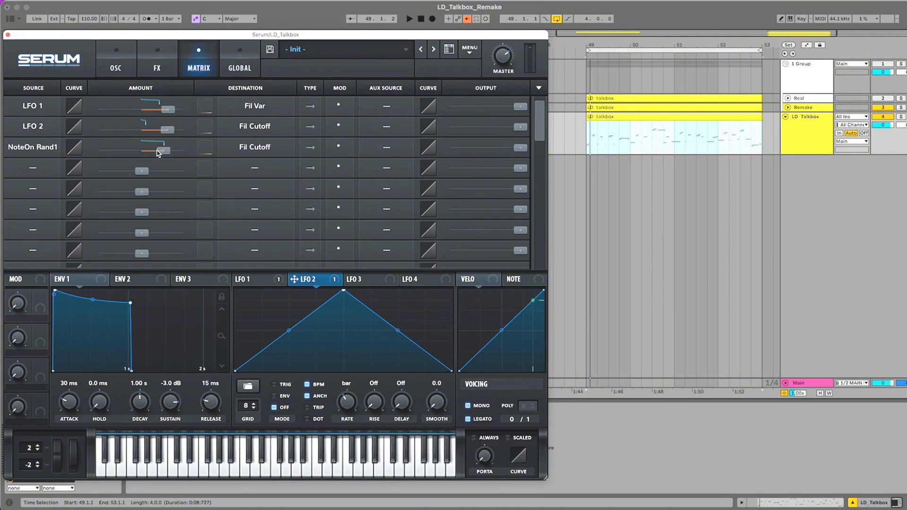
click(126, 66)
key(space)
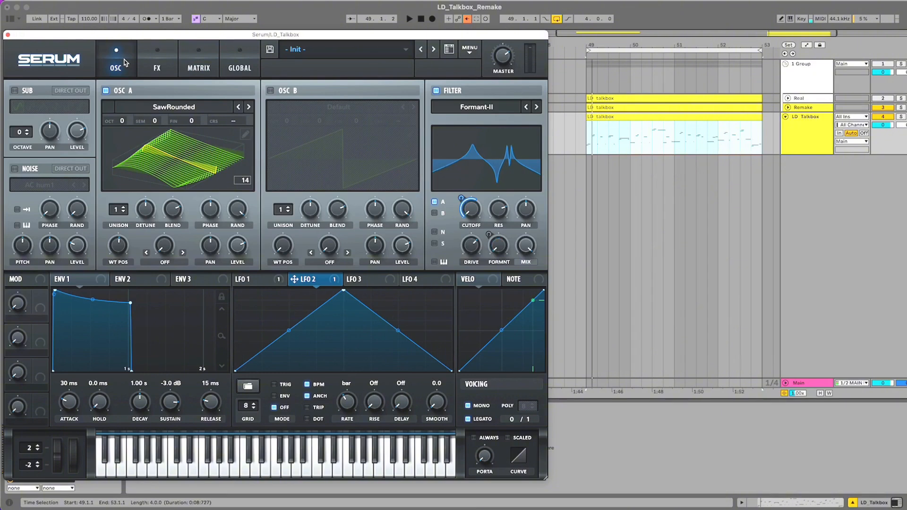
Modulate oscillator A's pan with NoteOn Rand2 and reduce that modulation amount to about 50.
right_click(217, 251)
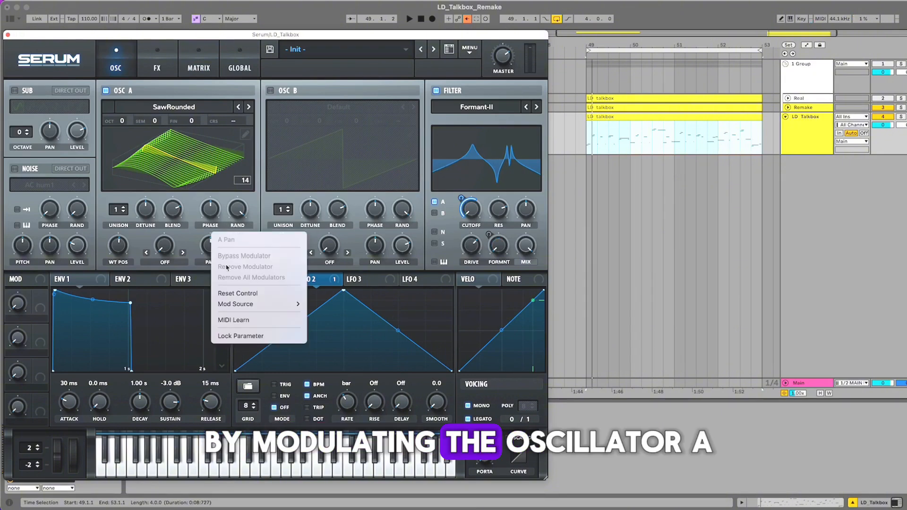
mouse_move(239, 308)
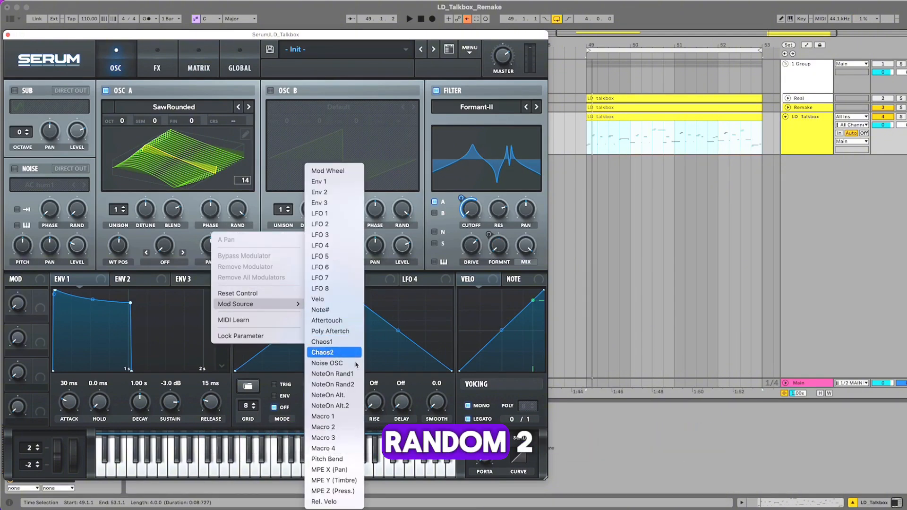
click(350, 384)
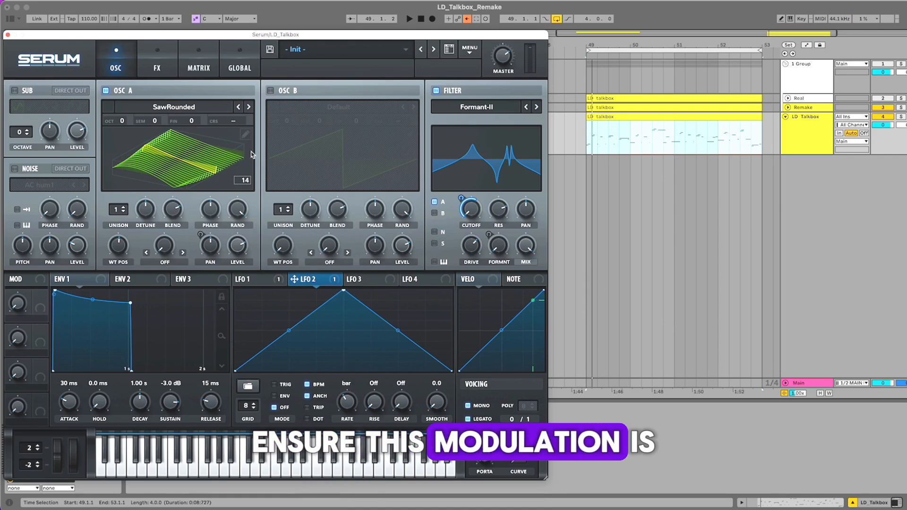
click(211, 65)
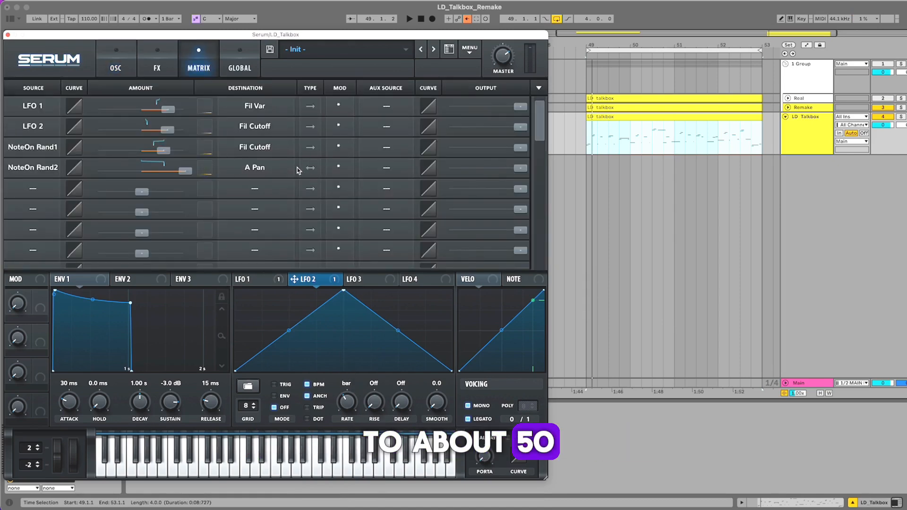
drag(191, 176, 184, 176)
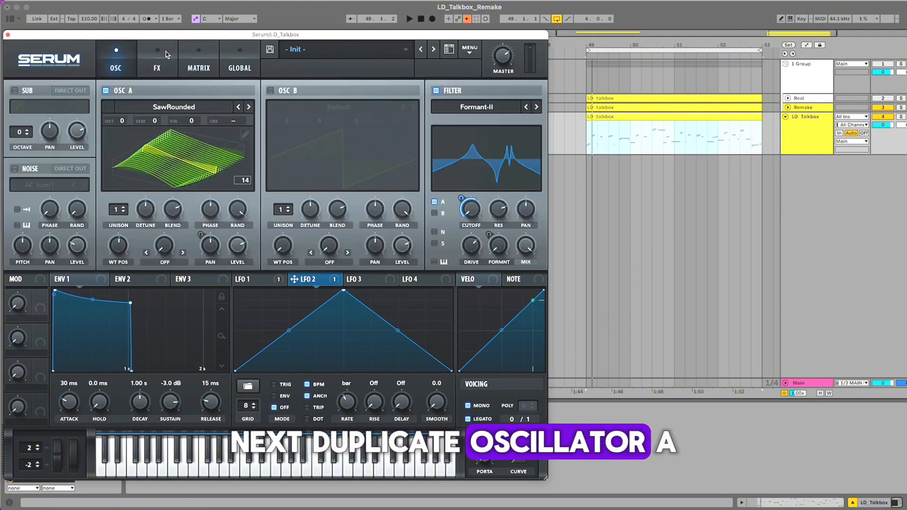
Copy oscillator A to oscillator B including its modulations, and show oscillator A's wavetable in 2D.
click(469, 50)
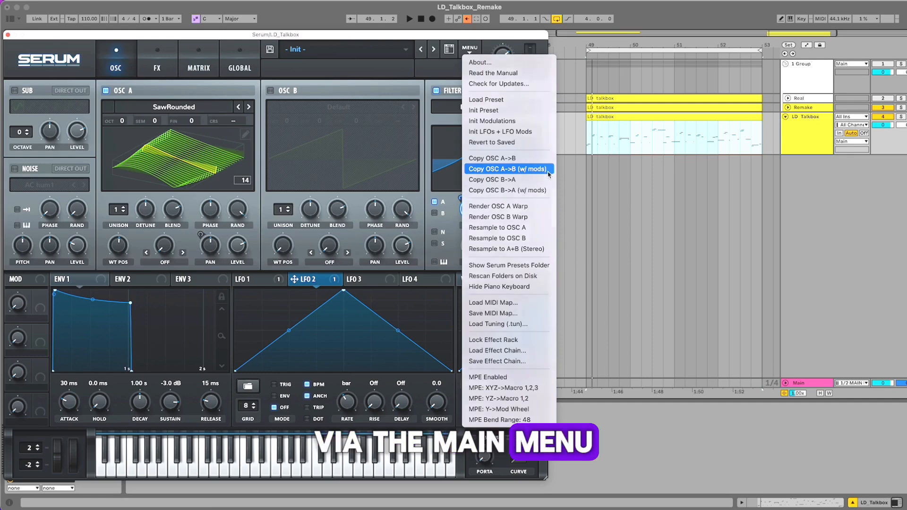
click(481, 169)
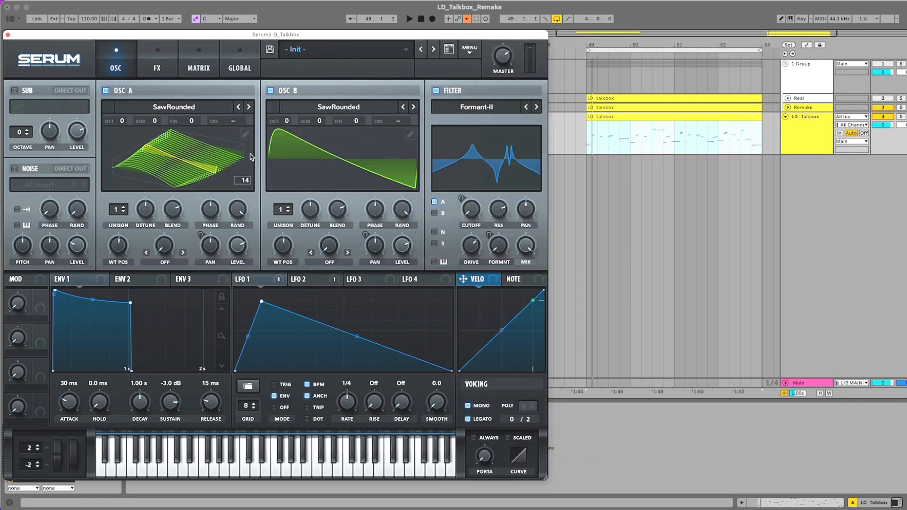
click(252, 157)
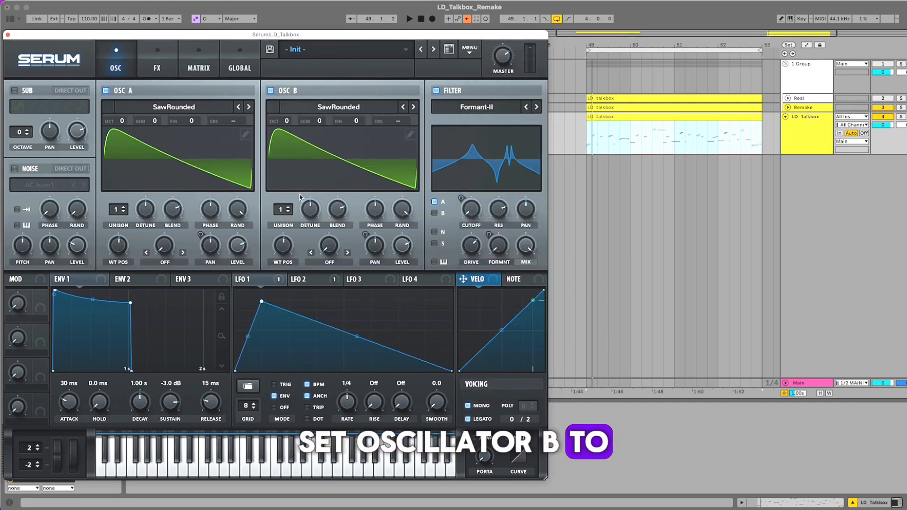
Set oscillator B to 2 unison voices with a gentle detune and route it through the filter.
click(286, 209)
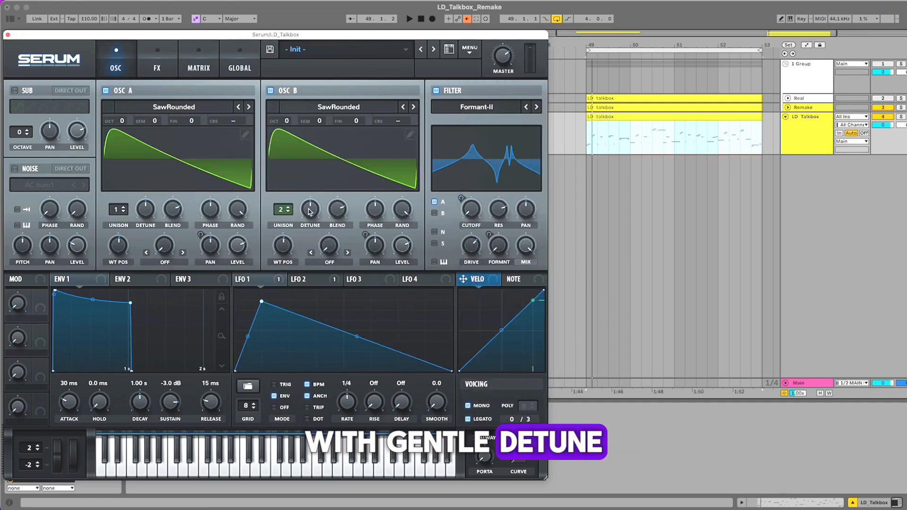
drag(310, 208, 307, 246)
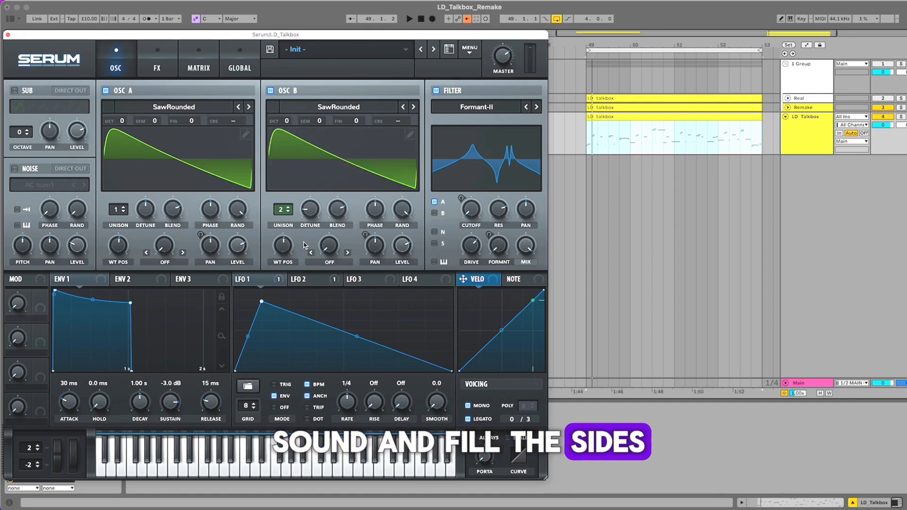
click(434, 213)
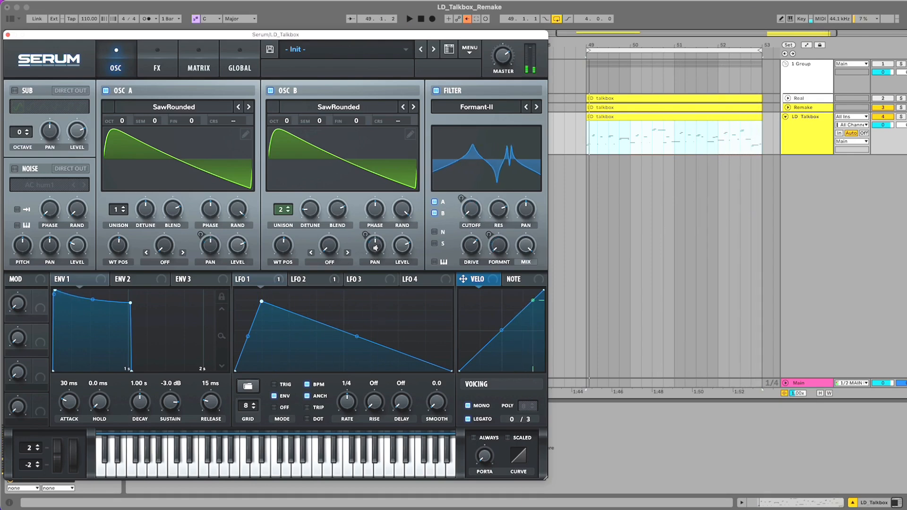
Enable the delay and reverb effects and place them in that order directly after the EQ.
click(164, 59)
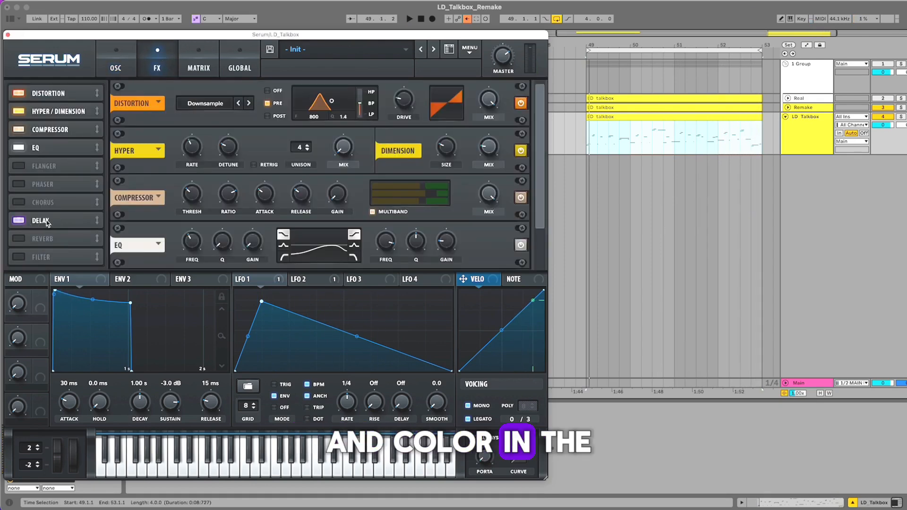
drag(48, 222, 45, 166)
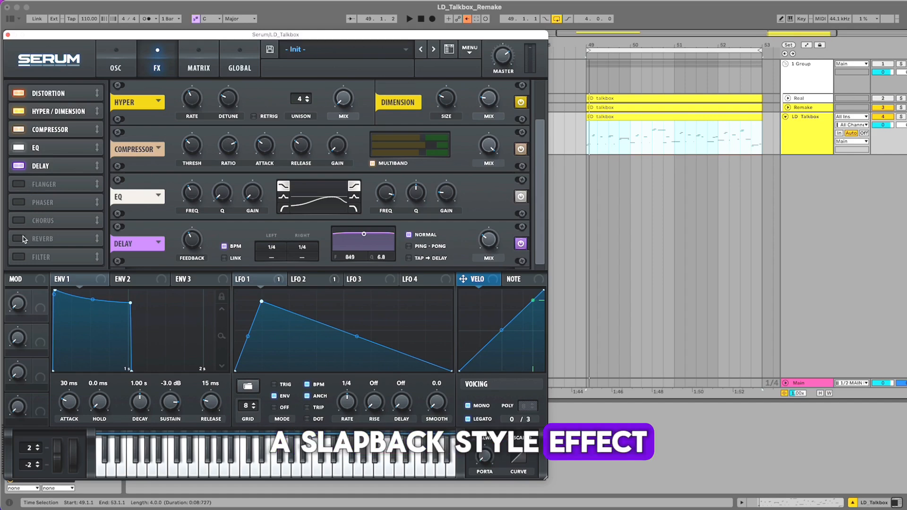
click(43, 239)
drag(42, 239, 50, 185)
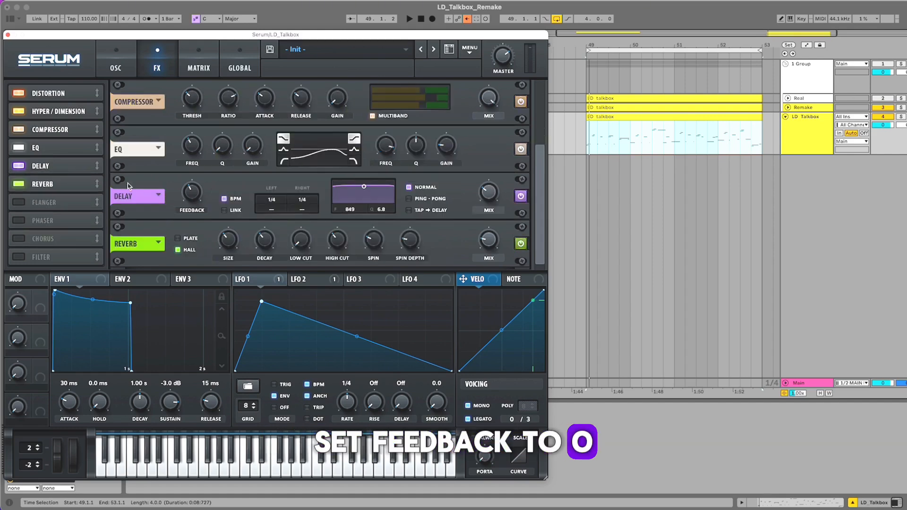
Set the delay feedback to 0, its filter frequency to 1200 Hz and its filter Q to 0.8.
drag(191, 194, 188, 258)
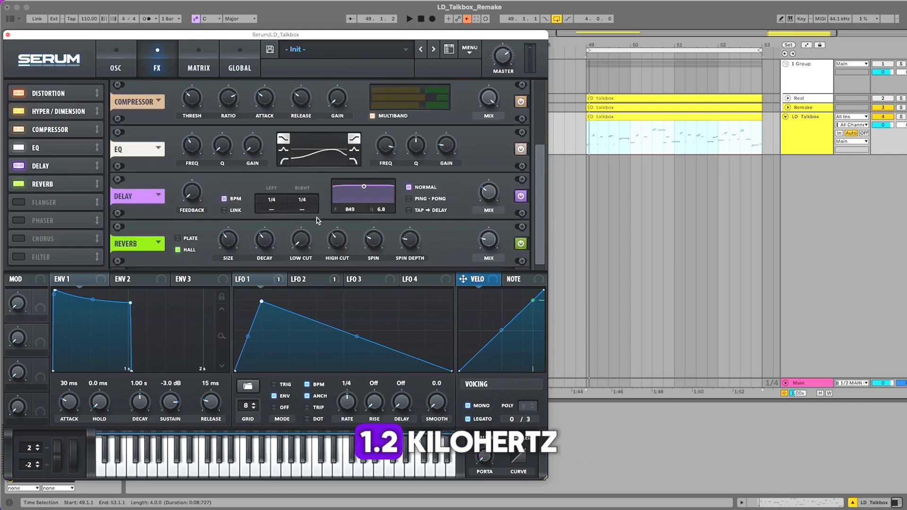
double_click(350, 210)
text(1200)
key(Return)
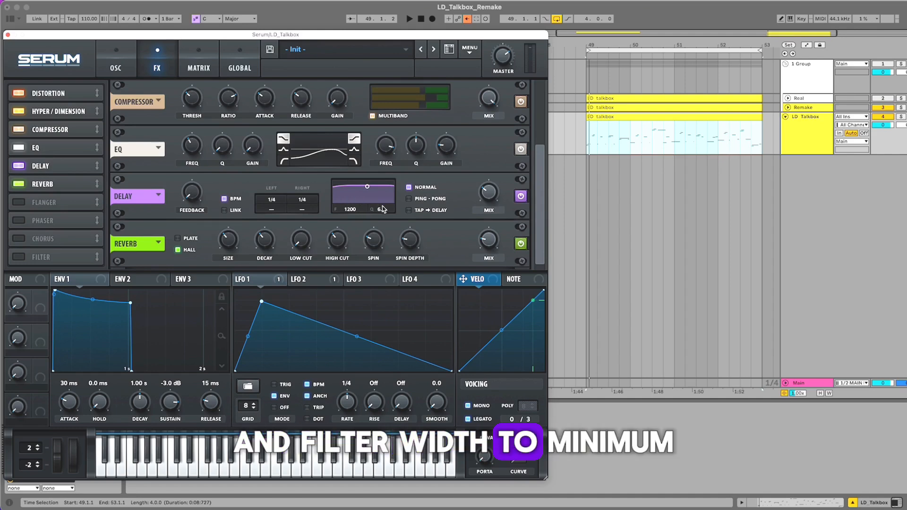
drag(383, 210, 395, 374)
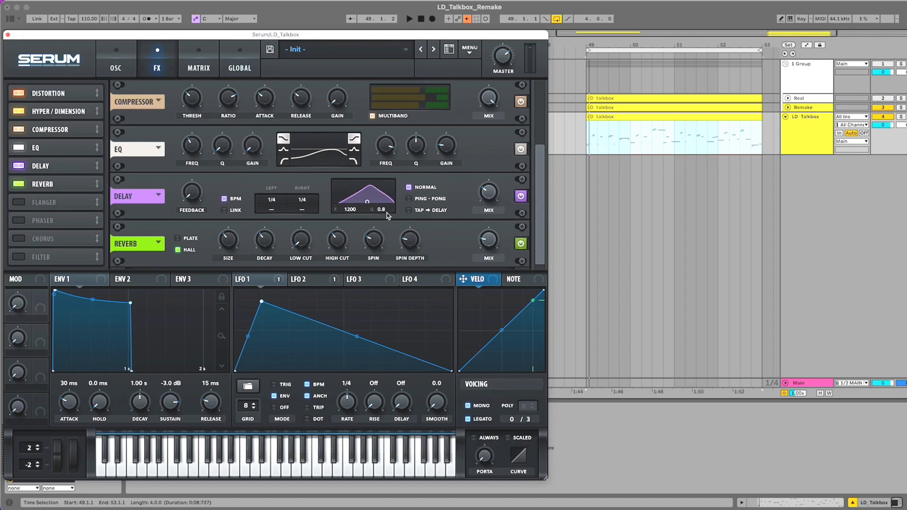
Reduce the reverb size to about 25%, shorten its decay, raise the low cut and high cut, and set the mix to 0%.
mouse_move(226, 249)
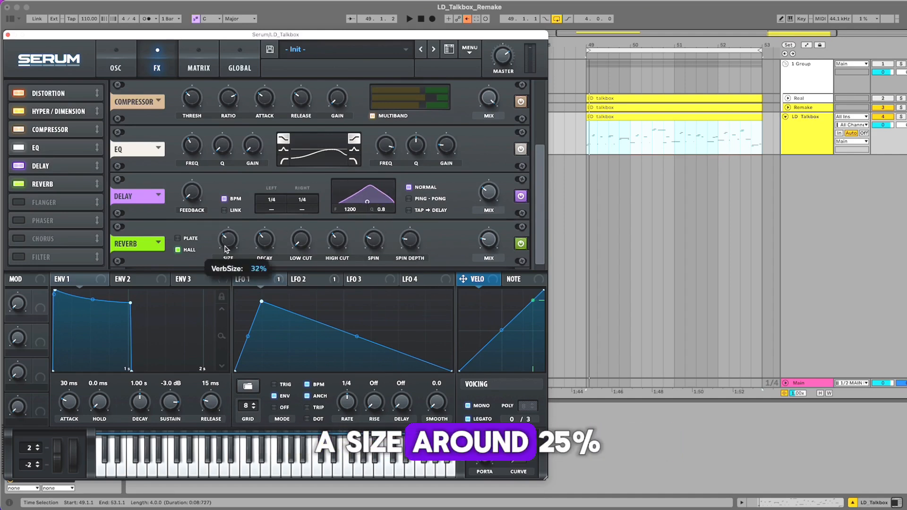
drag(226, 249, 312, 213)
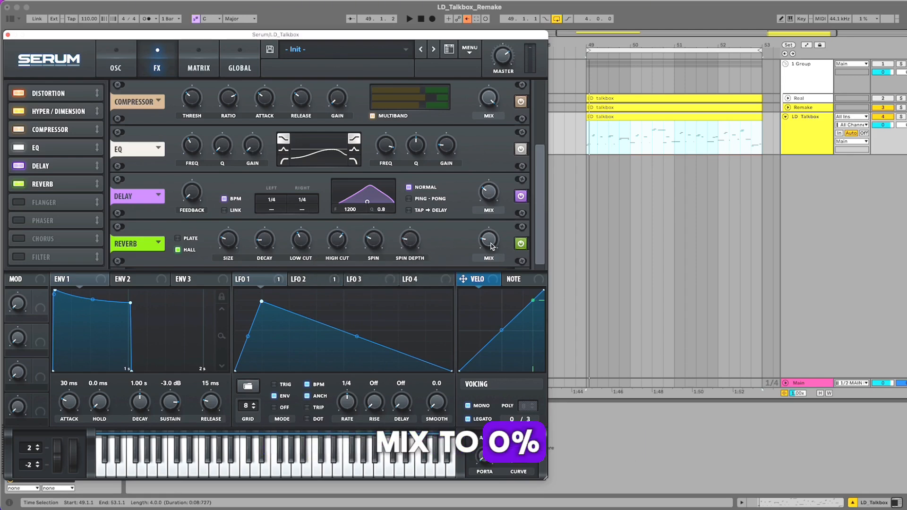
drag(492, 246, 494, 304)
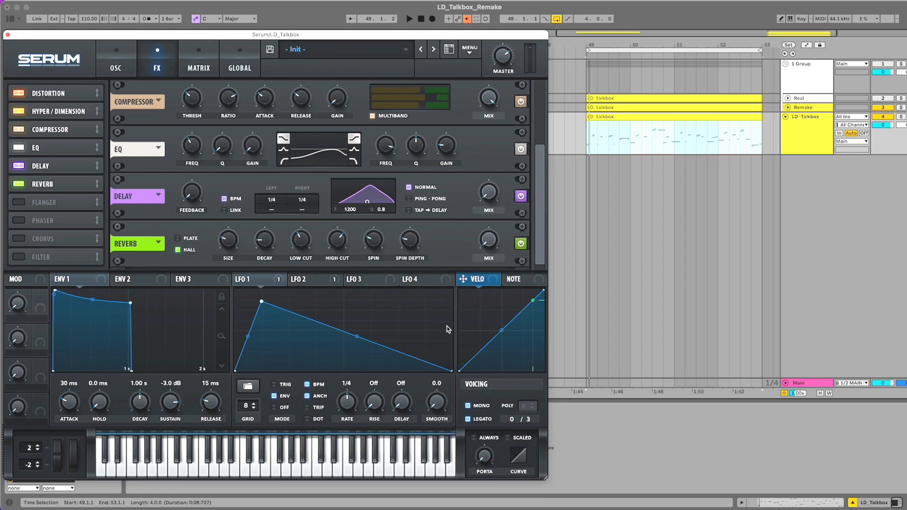
Assign envelope 3 to the reverb mix and the delay mix with negative modulation amounts.
click(200, 279)
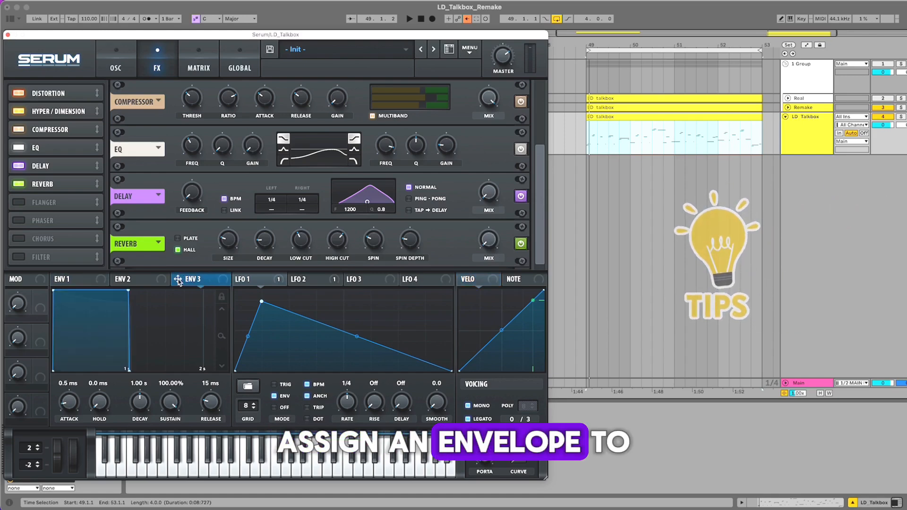
drag(178, 279, 474, 297)
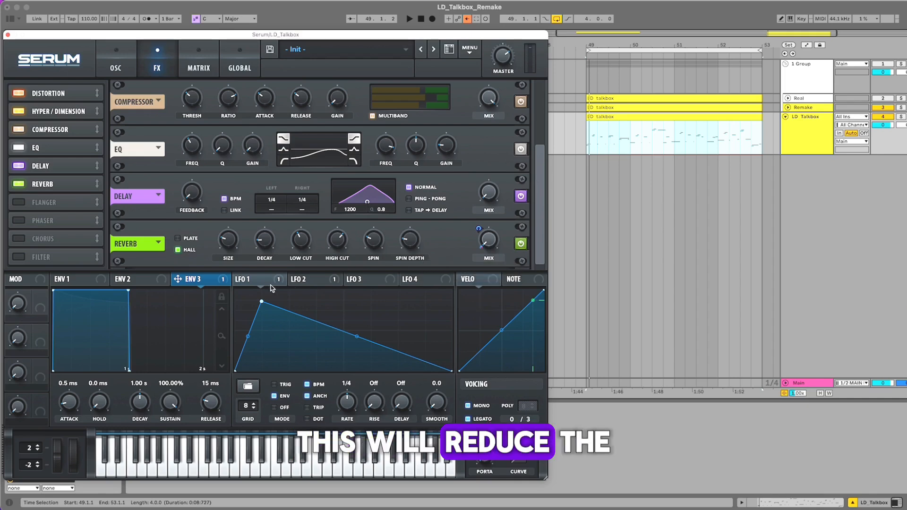
drag(178, 279, 478, 209)
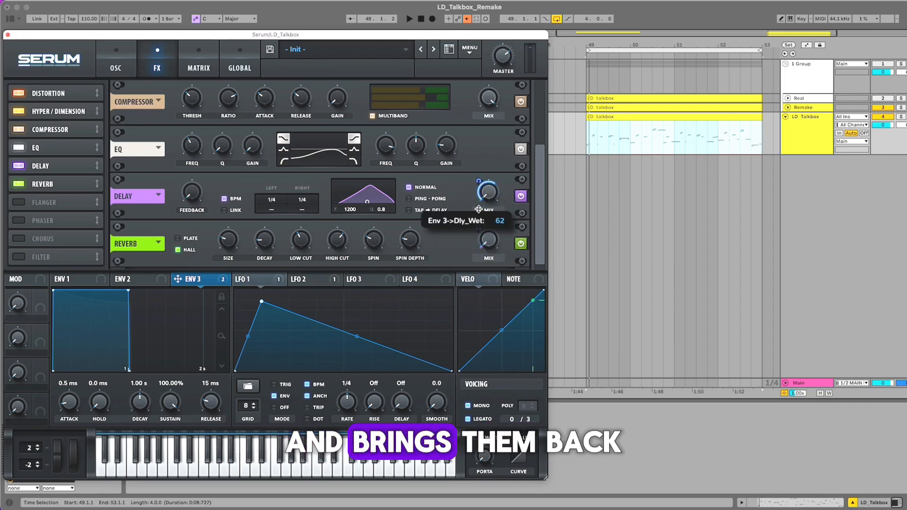
drag(477, 254, 478, 262)
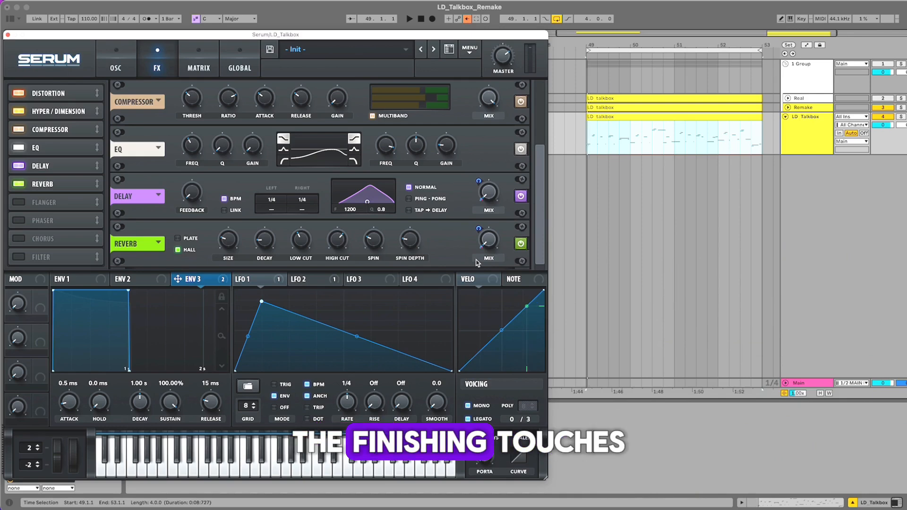
Enable the sub oscillator with a saw wave and set its octave to -1.
click(117, 52)
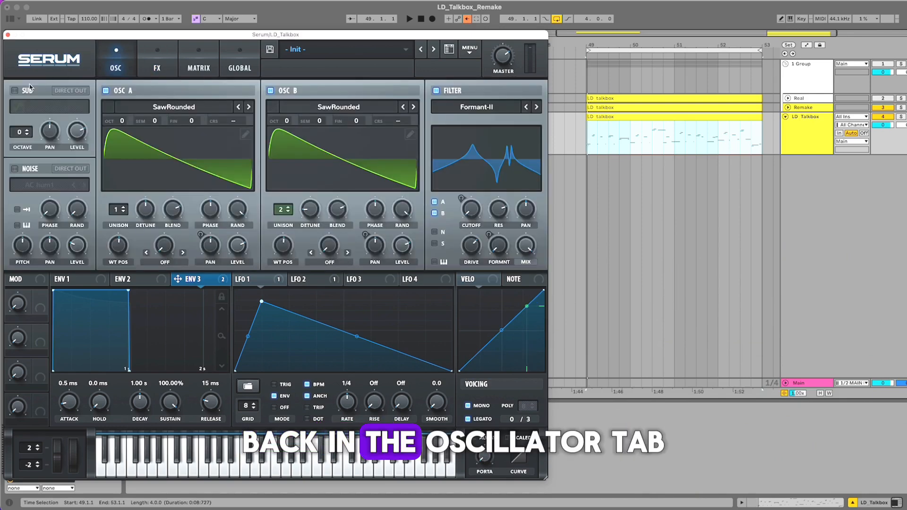
mouse_move(24, 135)
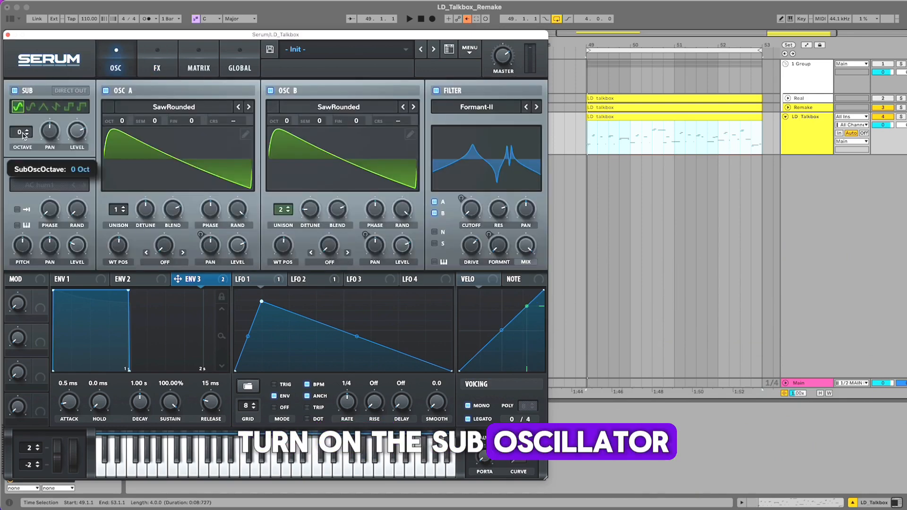
click(56, 107)
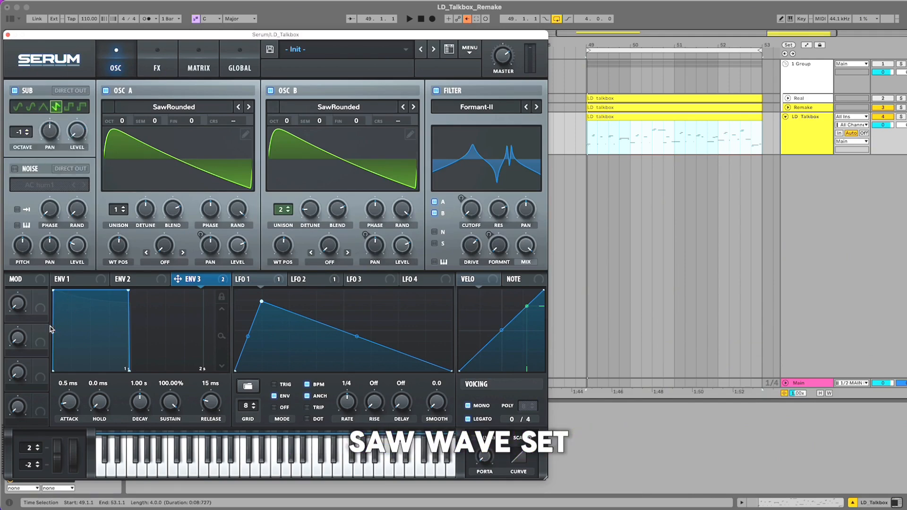
Assign macro 1 to the sub oscillator's level with an amount of about 70 and route the sub through the filter.
drag(41, 297, 72, 158)
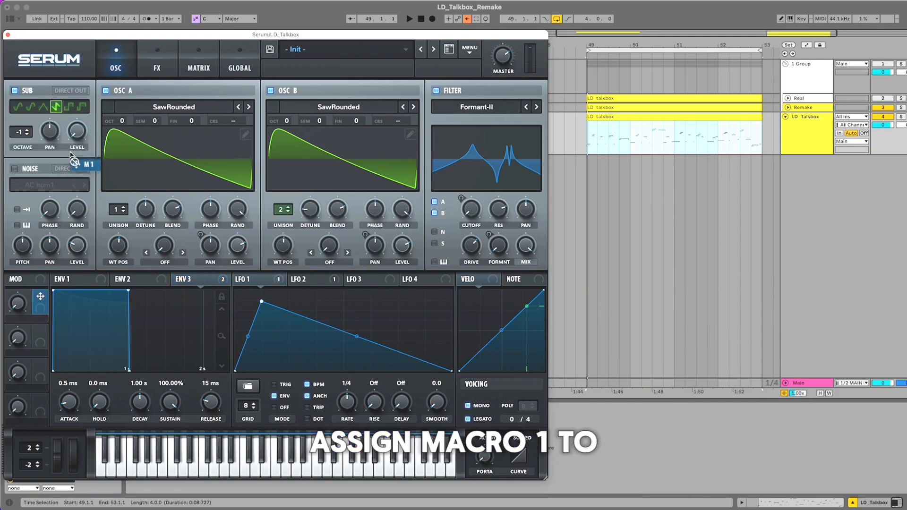
drag(72, 121, 69, 121)
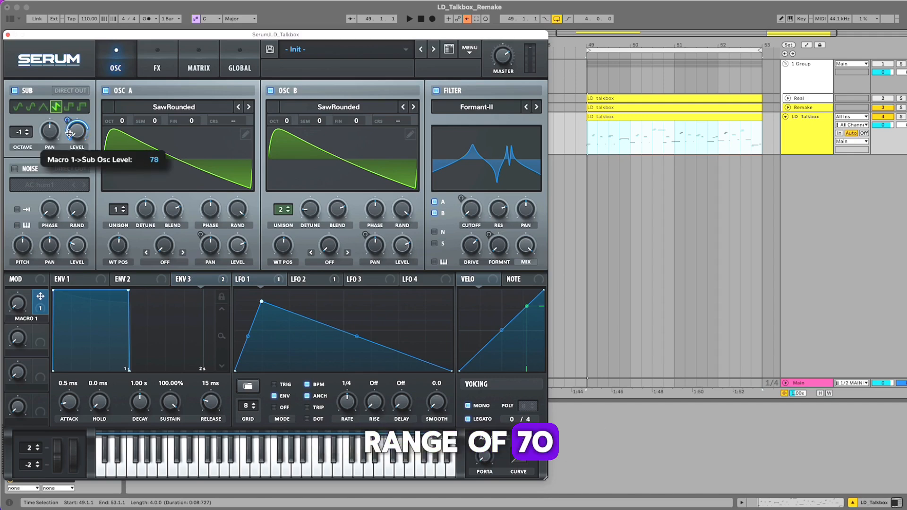
click(435, 244)
Show the Macro 1 automation on the LD_Talkbox track and listen to the phrase.
click(685, 116)
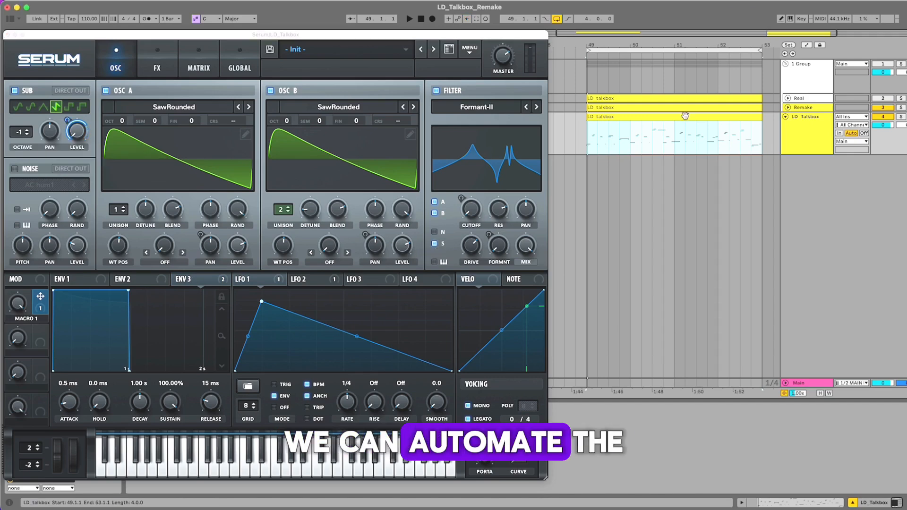
key(a)
click(800, 133)
click(801, 162)
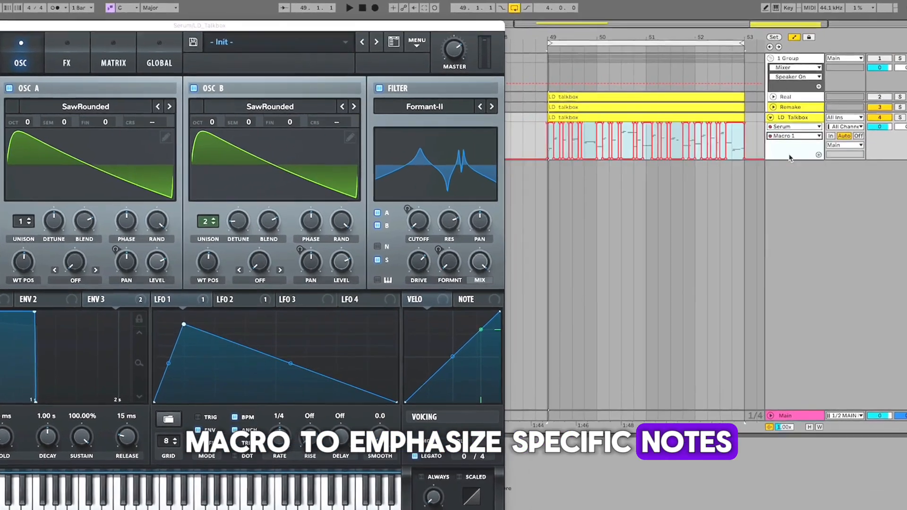
drag(660, 42, 653, 46)
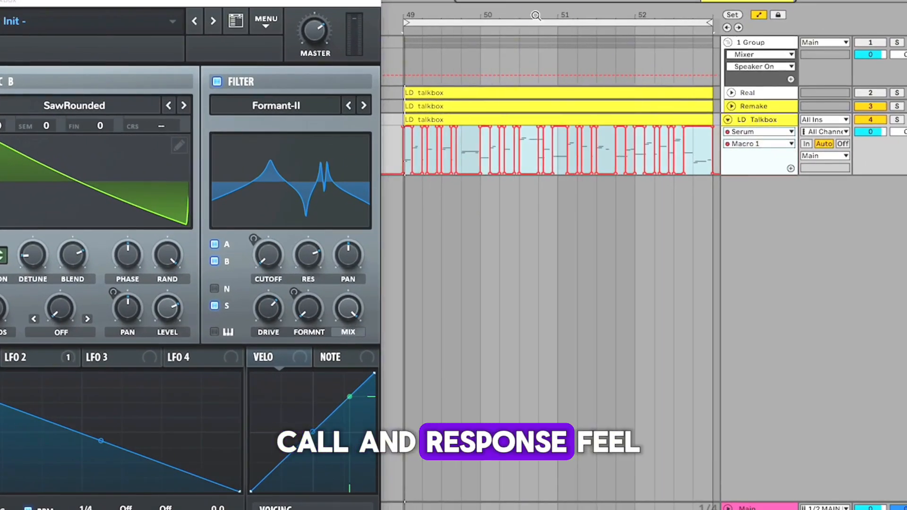
key(space)
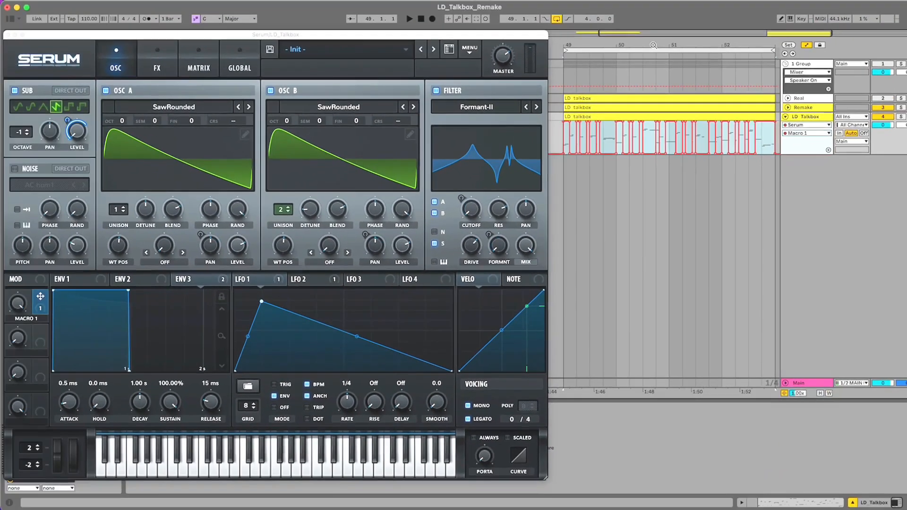
Rename macro 1 as SUB OSC.
double_click(23, 318)
text(sub osc)
key(Return)
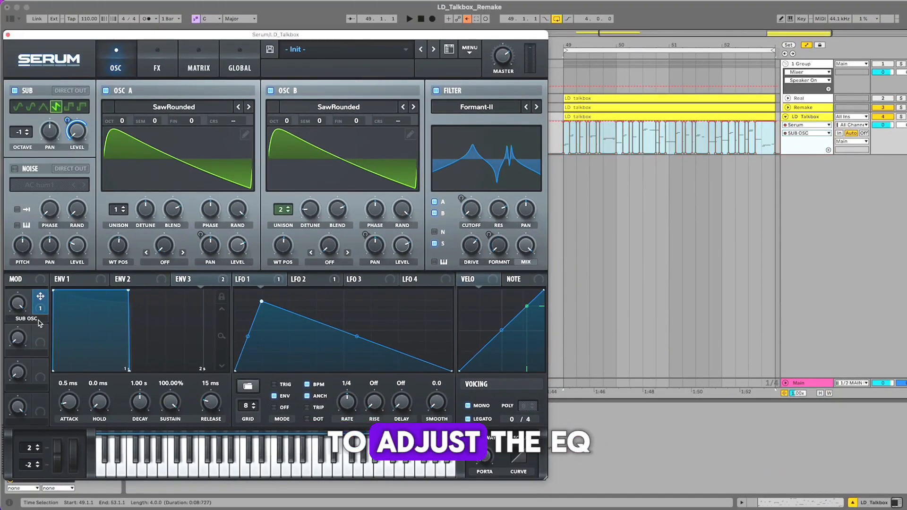
Assign macro 2 to the EQ's low-shelf frequency with an amount of about -23 and audition it across its range.
click(151, 68)
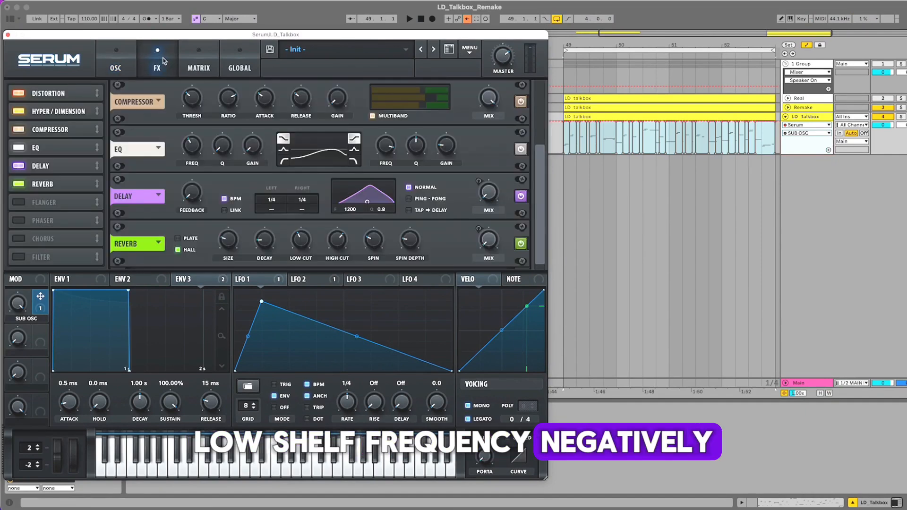
drag(40, 333, 179, 178)
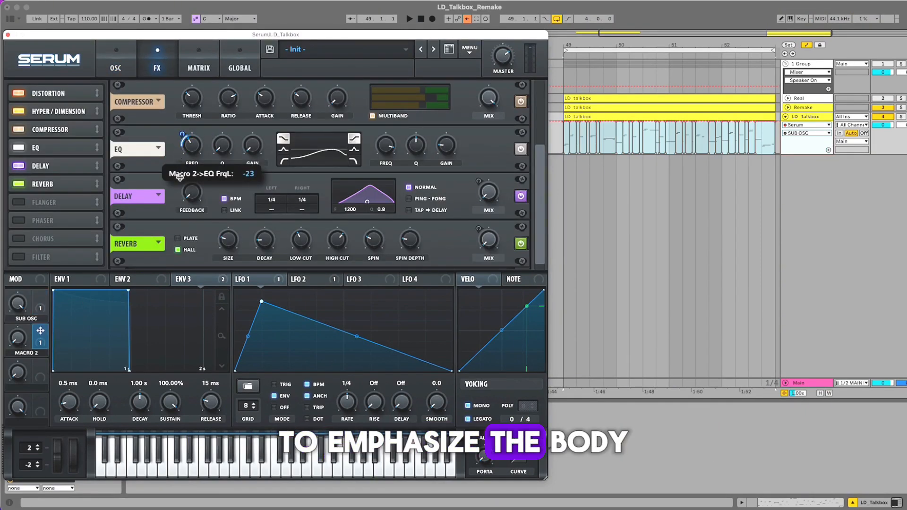
click(18, 327)
key(space)
drag(18, 327, 24, 381)
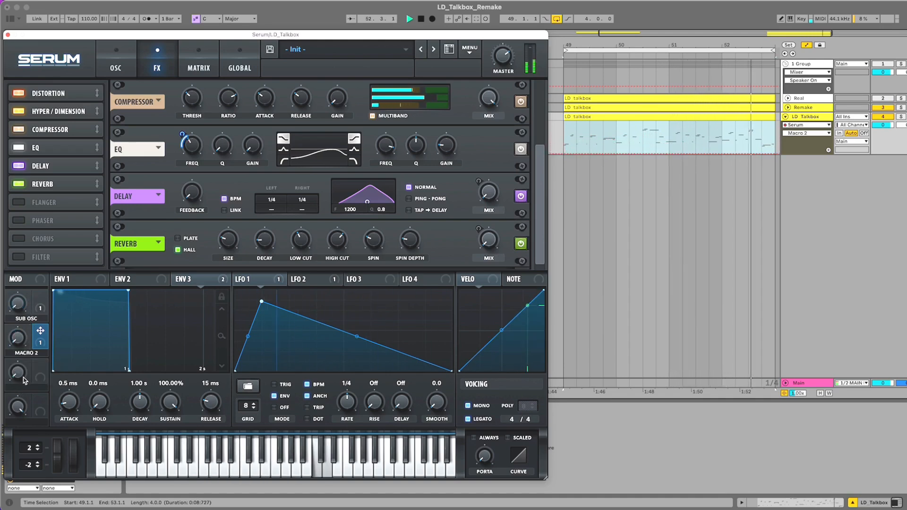
key(space)
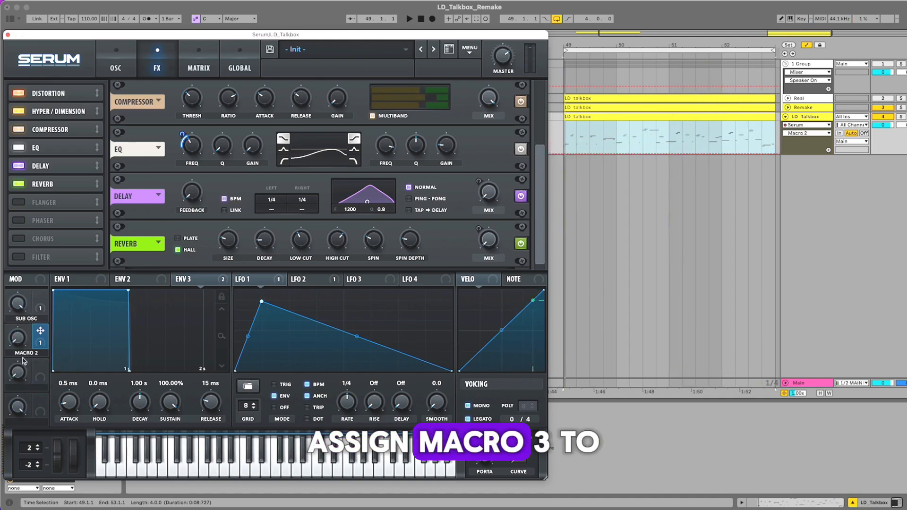
Rename macro 2 as BODY.
double_click(21, 356)
text(body)
key(Return)
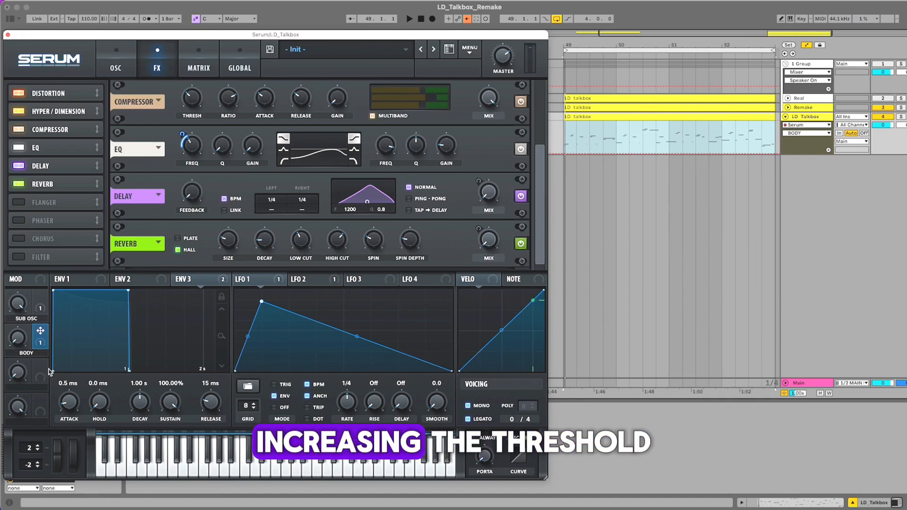
Assign macro 3 to the multiband compressor's high band and reduce its modulation amount to about half in the matrix.
drag(40, 365, 270, 207)
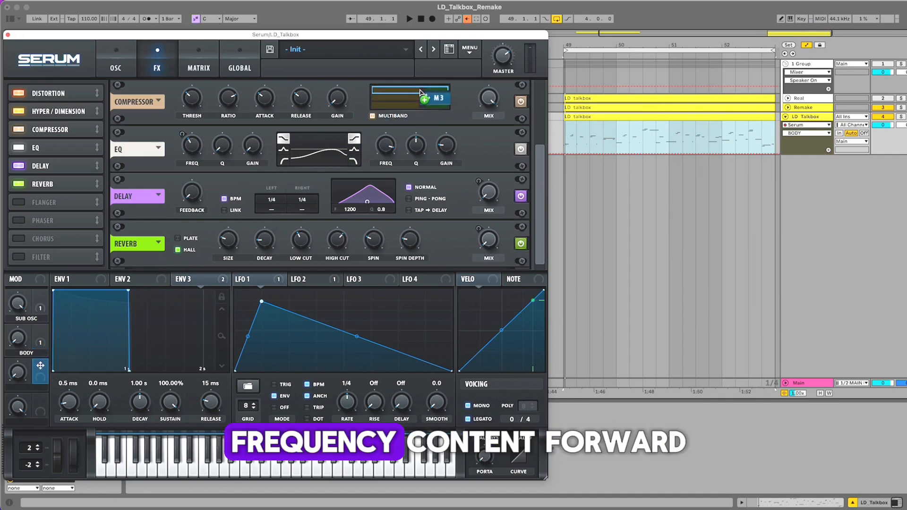
click(208, 69)
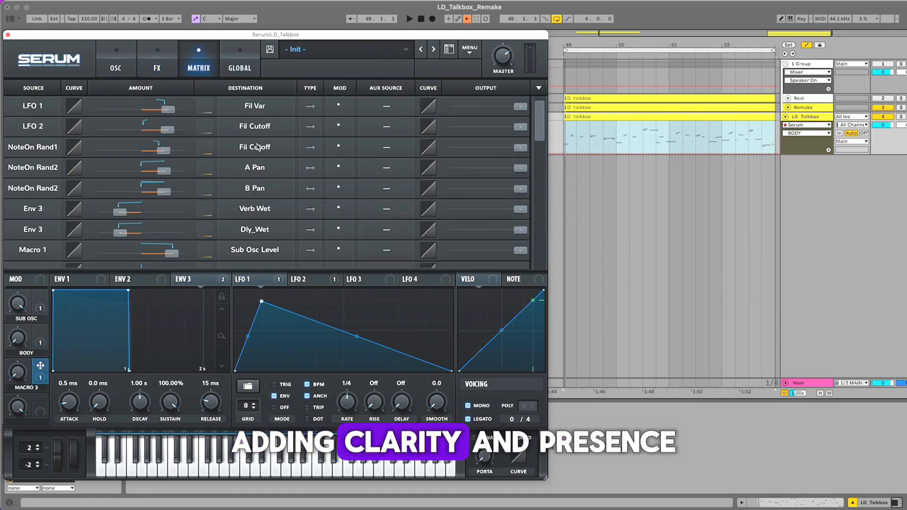
scroll(254, 152, down, 3)
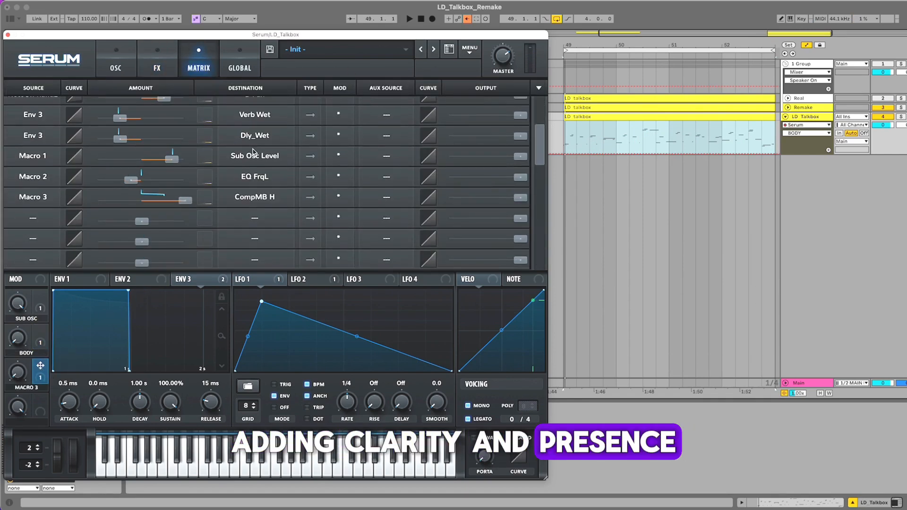
click(186, 200)
drag(185, 203, 163, 201)
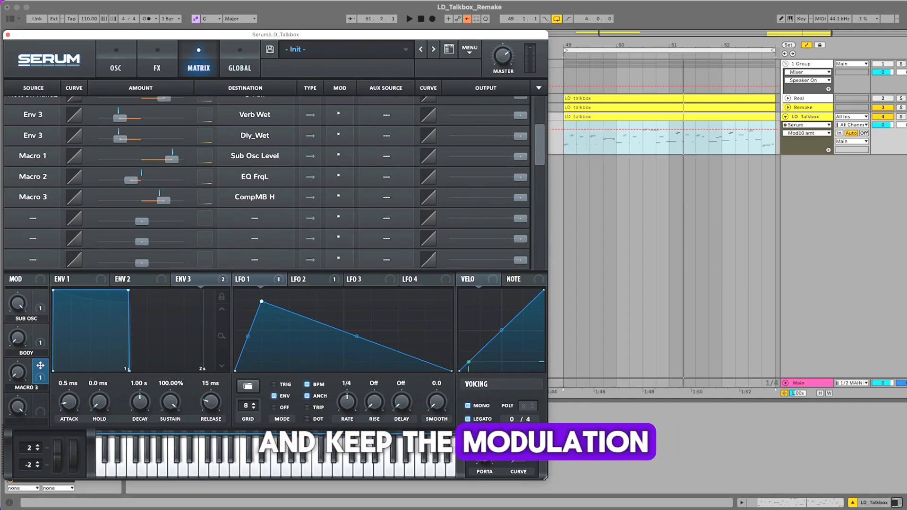
Audition macro 3 across its range during playback, return it to zero and rename it CLARITY.
key(space)
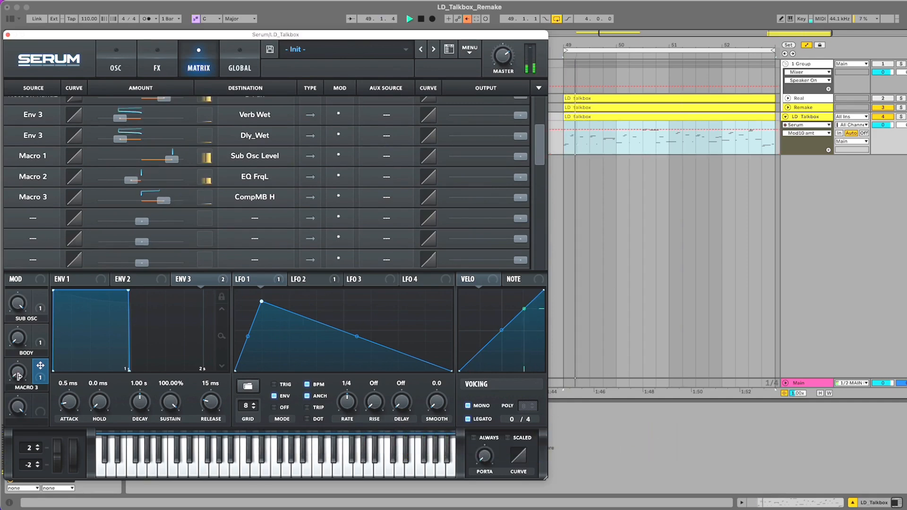
drag(14, 376, 46, 296)
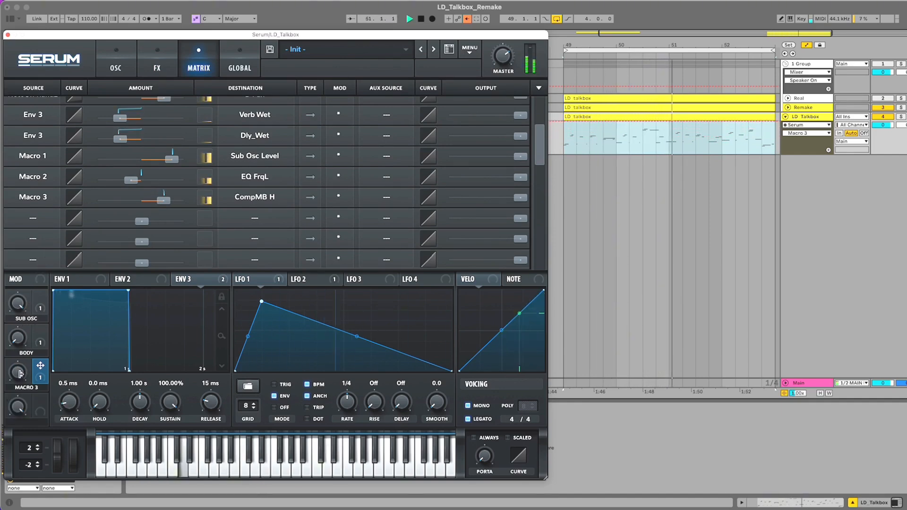
drag(20, 373, 26, 470)
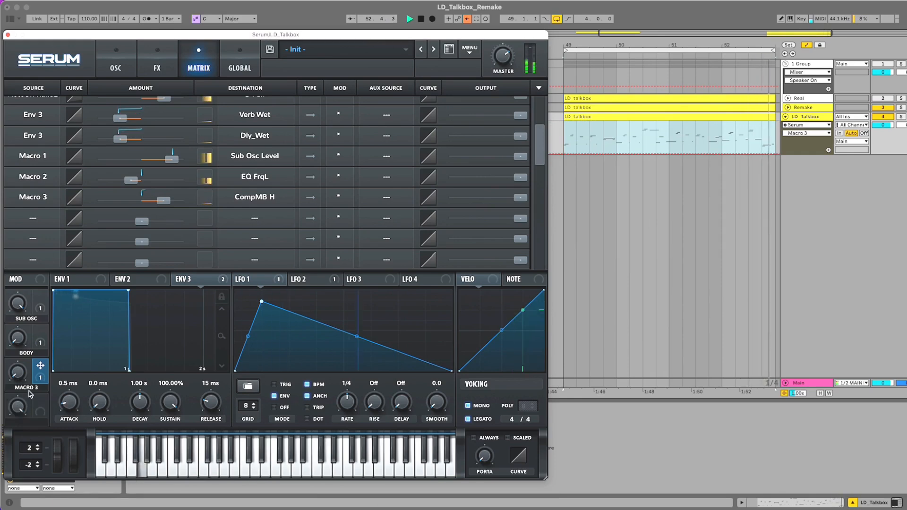
text(c)
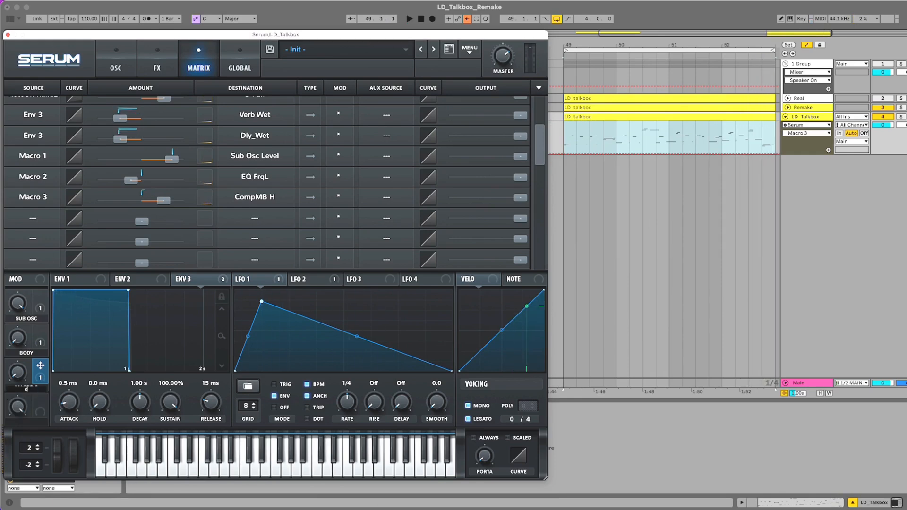
text(lar)
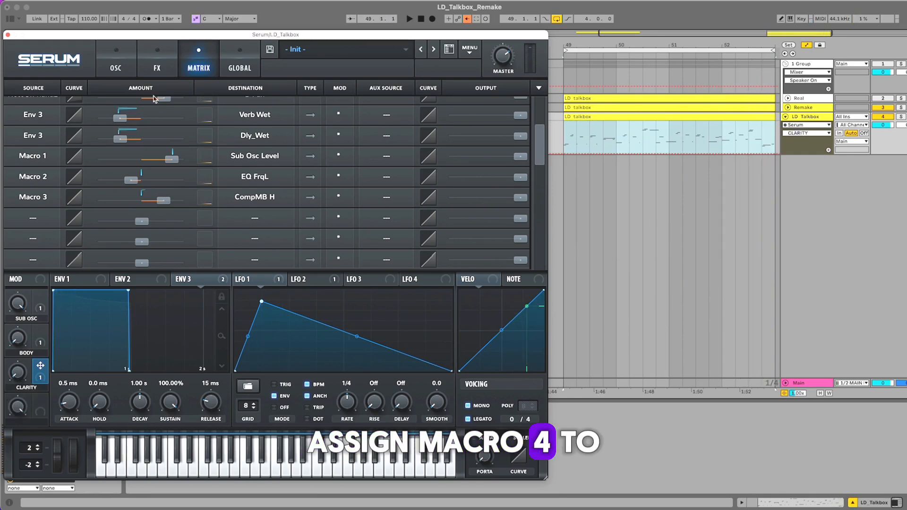
Turn macro 4 down to zero and assign it to the reverb mix and the delay mix with positive amounts.
click(157, 67)
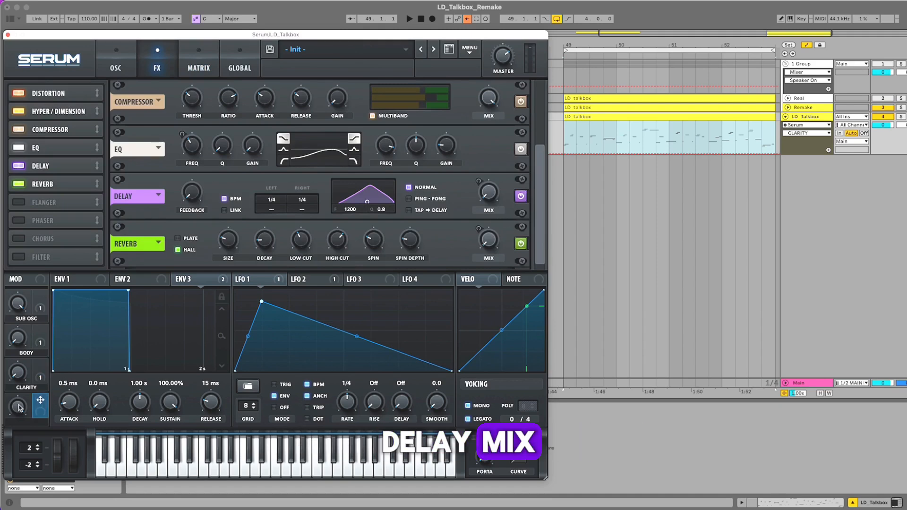
drag(19, 407, 22, 453)
drag(40, 402, 399, 303)
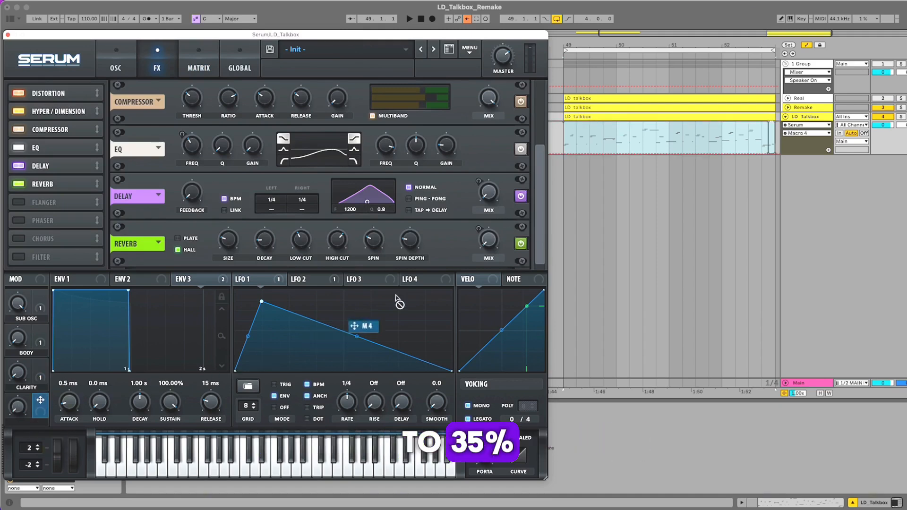
drag(478, 251, 480, 247)
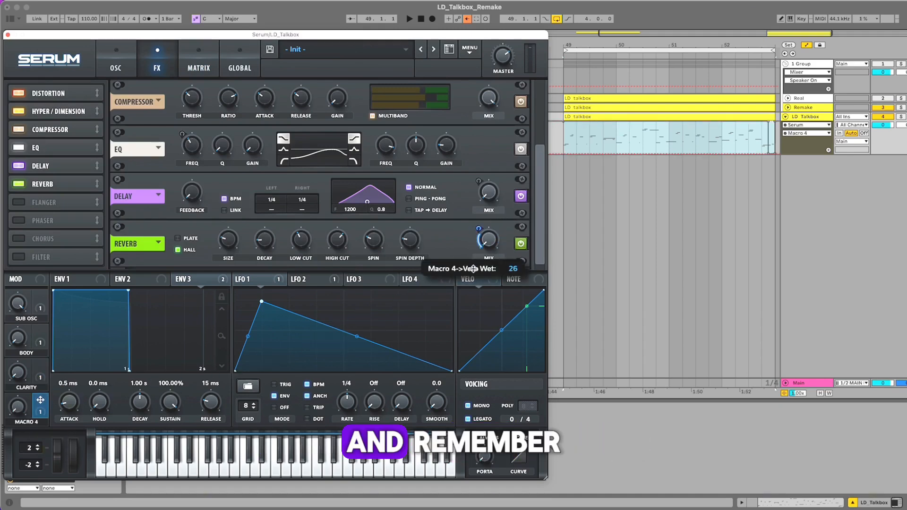
drag(40, 400, 475, 218)
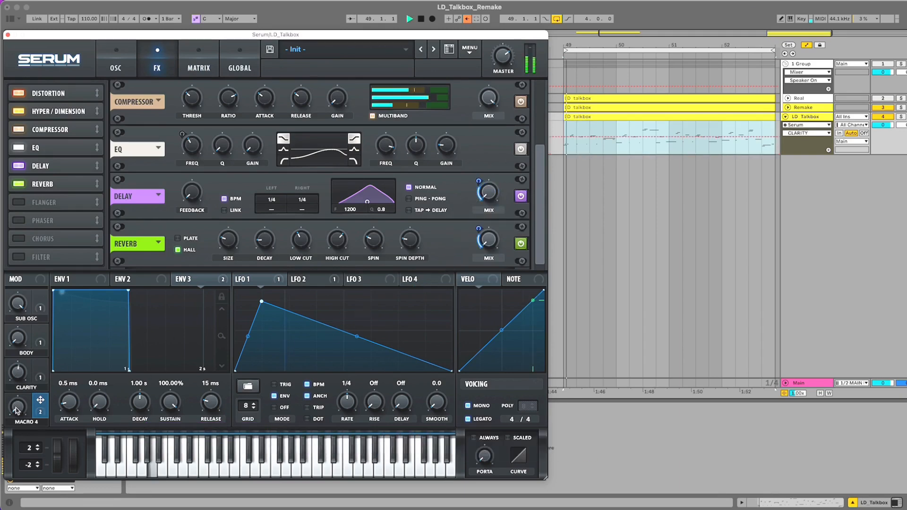
Play the phrase with the Macro 4 automation shown and raise the reverb low cut to about the middle of its range.
click(17, 407)
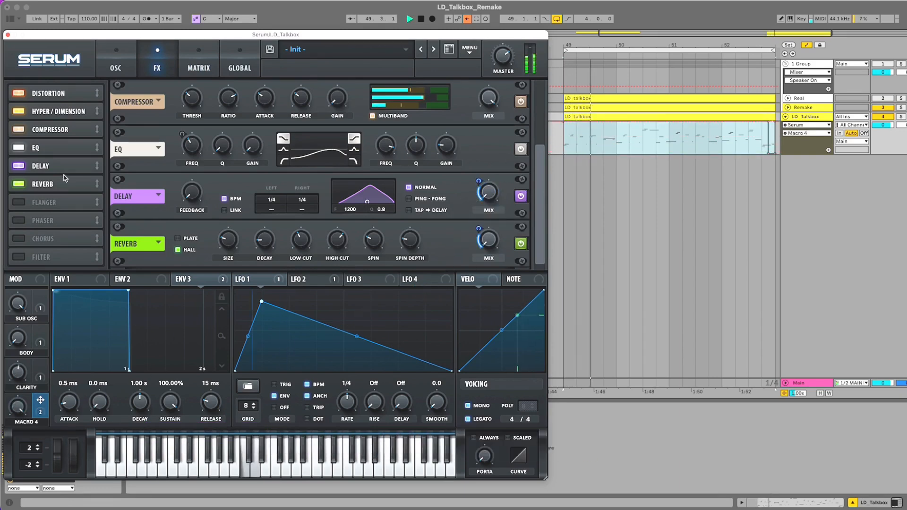
mouse_move(481, 176)
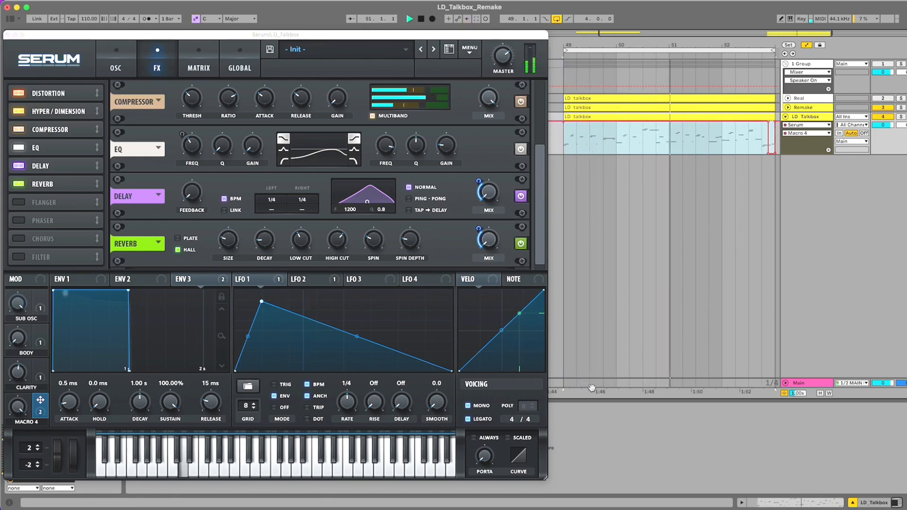
drag(300, 246, 299, 239)
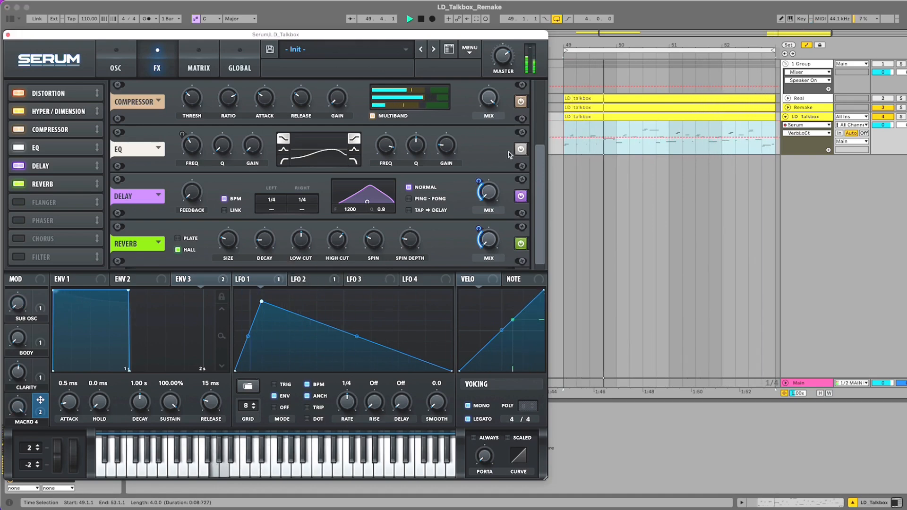
Fine-tune the compressor's gain slightly upward while the phrase plays, and stop playback.
drag(340, 100, 344, 98)
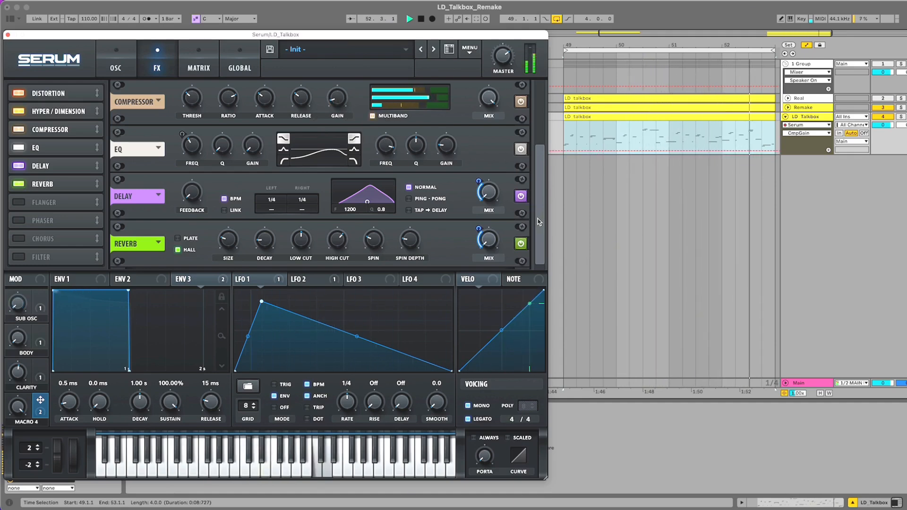
key(space)
Enable the filter effect, place it directly after the reverb and set its type to MG Low 12.
drag(539, 222, 539, 186)
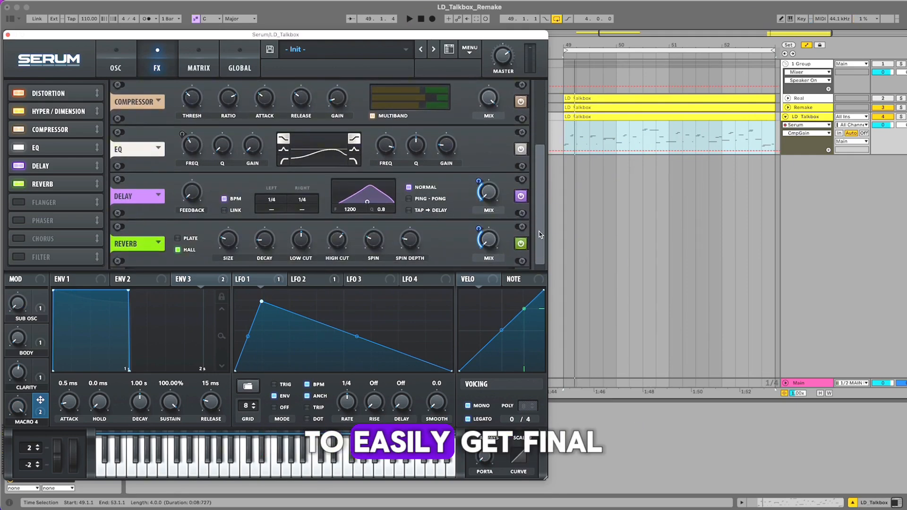
click(19, 257)
drag(63, 257, 71, 201)
click(255, 244)
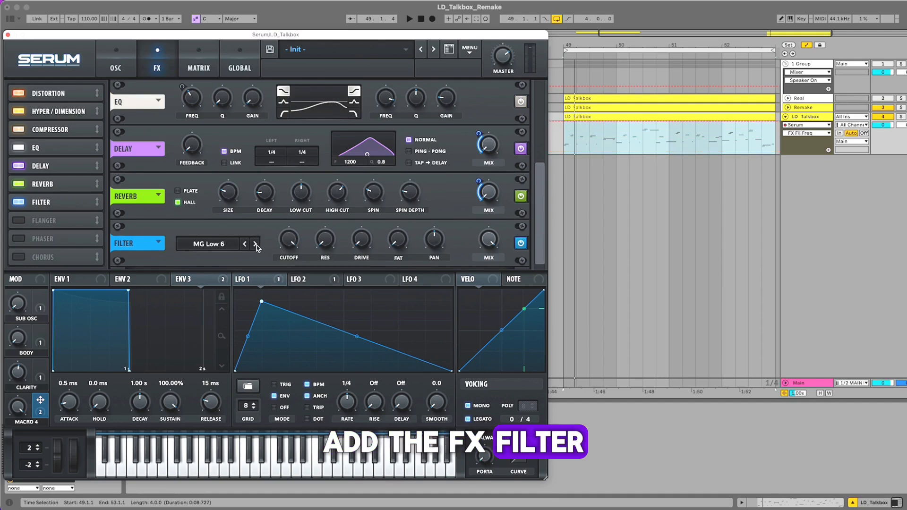
Assign the mod wheel to the effects filter's cutoff and raise the filter's resonance, drive and fat slightly.
drag(16, 280, 289, 240)
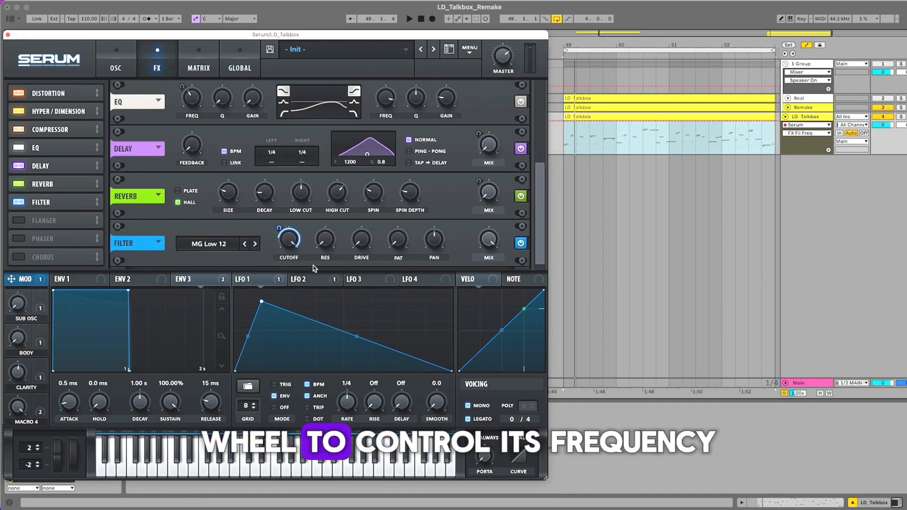
click(325, 236)
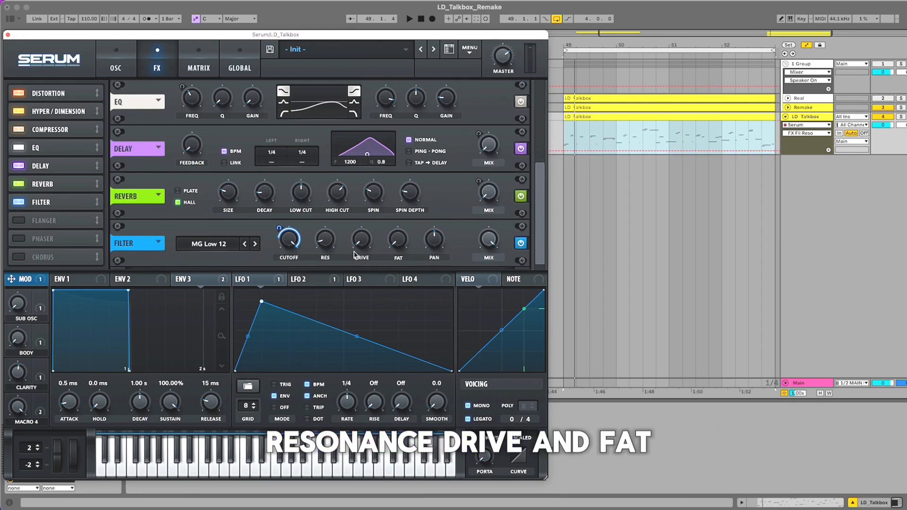
drag(359, 246, 392, 220)
Play the phrase and audition the mod wheel and the performance macros by varying them during playback.
key(space)
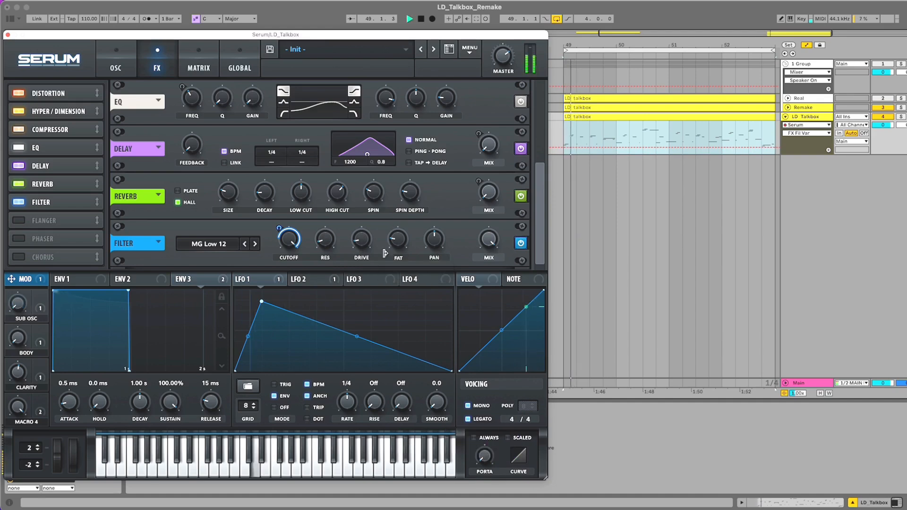
mouse_move(73, 467)
mouse_down()
mouse_move(85, 387)
mouse_move(86, 478)
mouse_up()
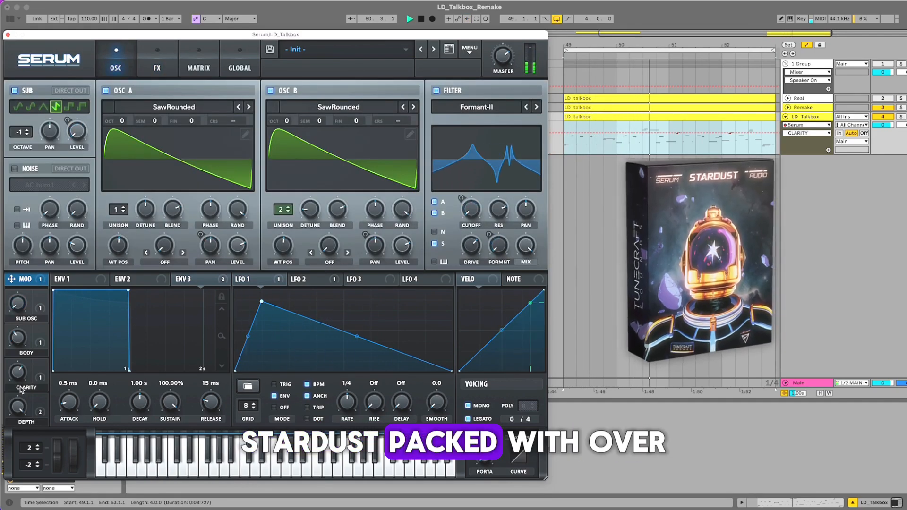
drag(20, 407, 19, 352)
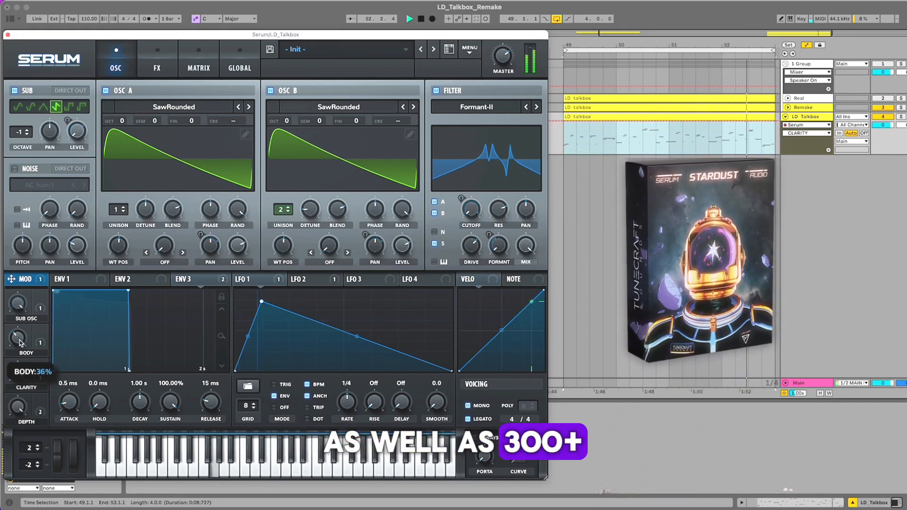